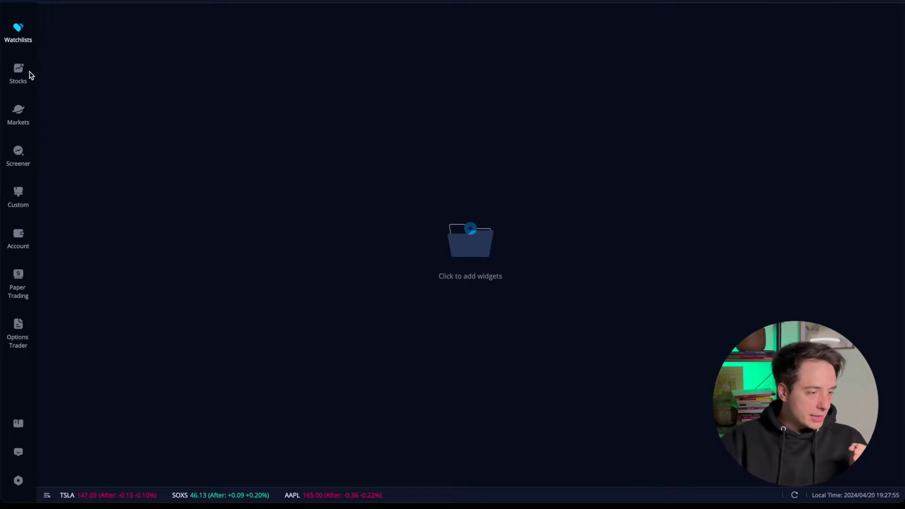
# - Look through the Markets, Stocks, Screener, Custom, Account, Paper Trading and Options Trader pages
pyautogui.click(19, 113)
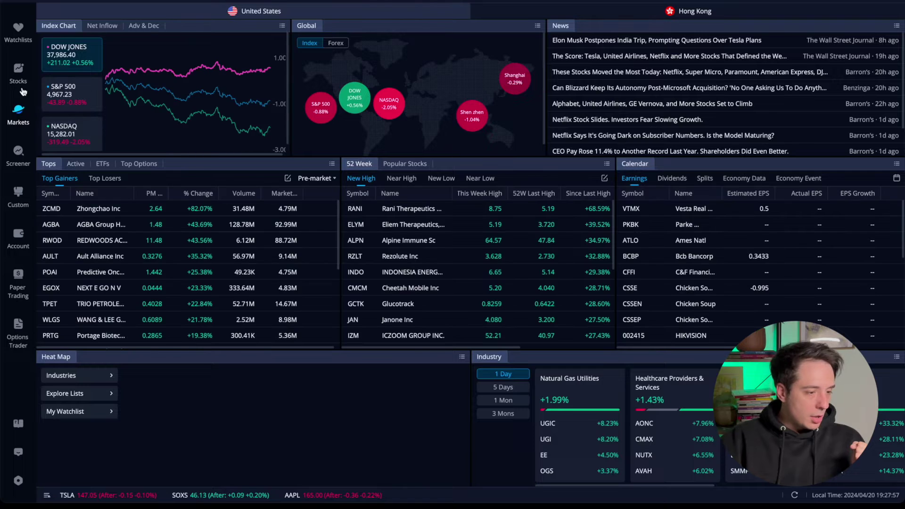
pyautogui.click(21, 71)
pyautogui.click(21, 153)
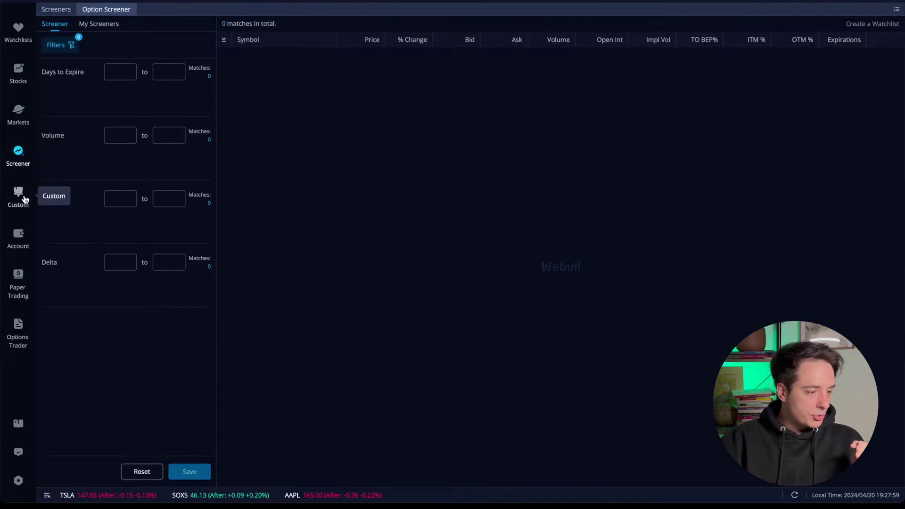
pyautogui.click(20, 197)
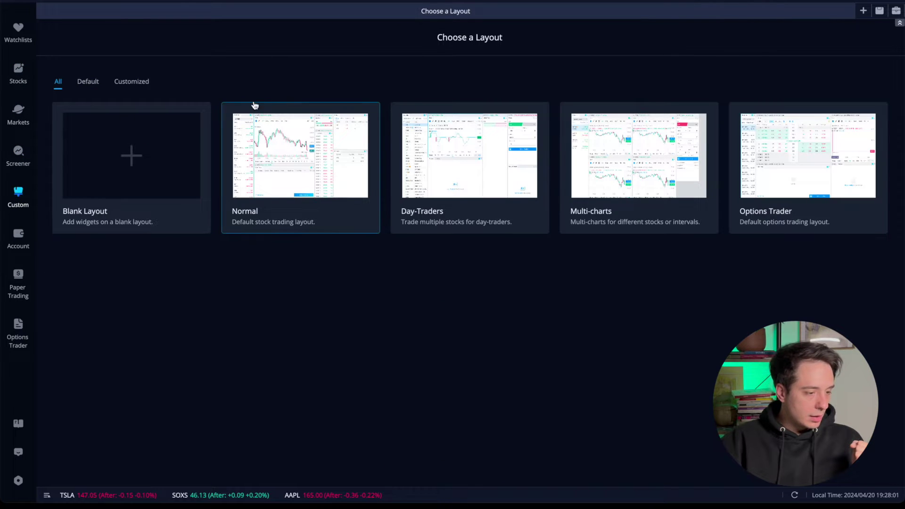
pyautogui.click(18, 238)
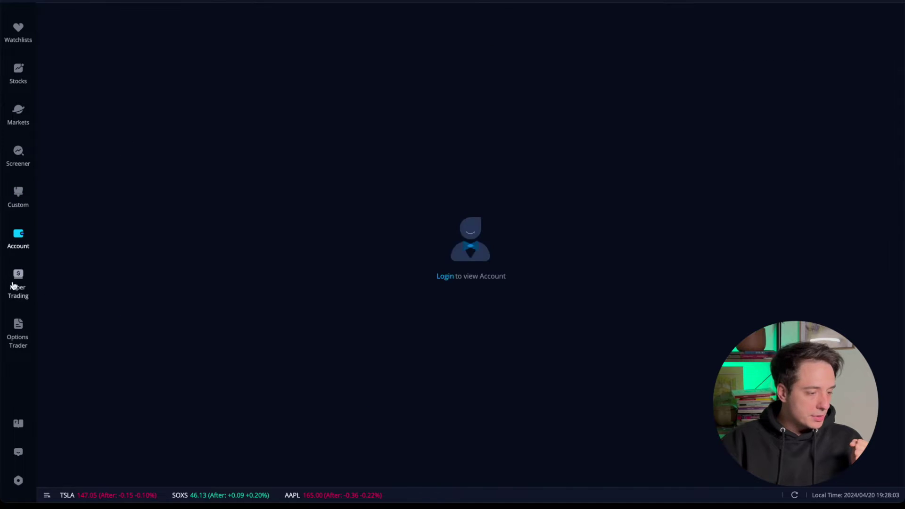
pyautogui.click(18, 283)
pyautogui.click(15, 330)
pyautogui.click(16, 289)
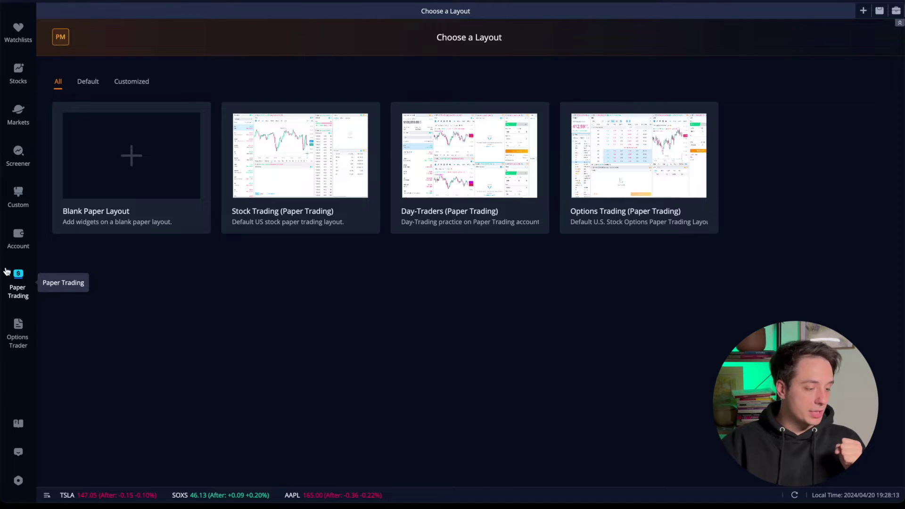
pyautogui.click(14, 330)
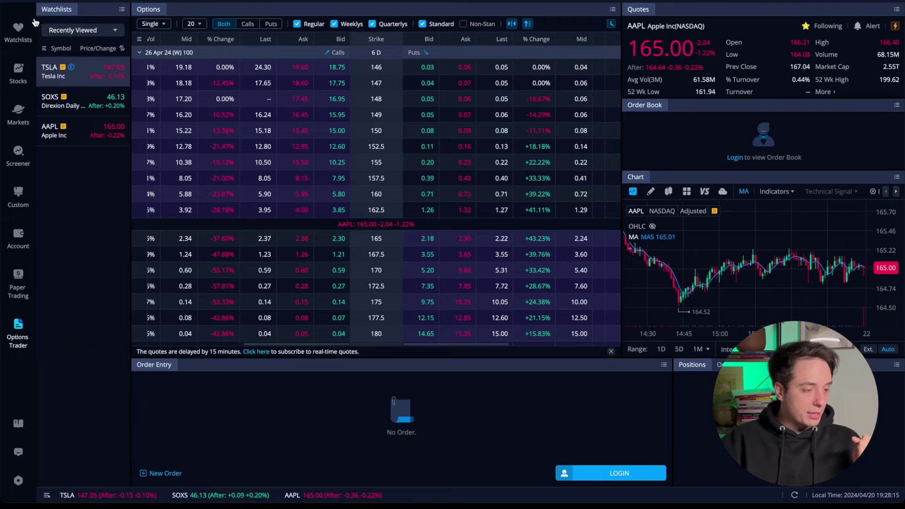
# - Open the widget catalogue on the empty Watchlists page and preview the Chart, Options, Quote and Key Statistics widgets
pyautogui.click(17, 33)
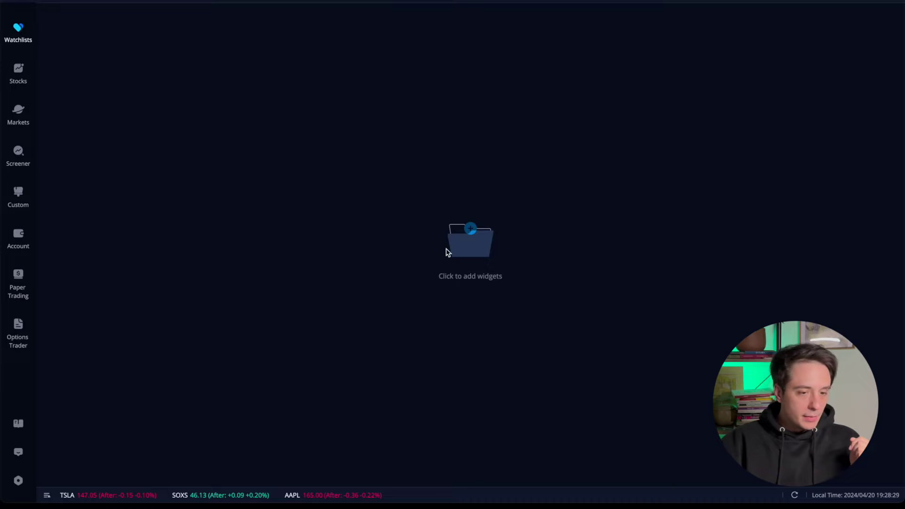
pyautogui.click(475, 240)
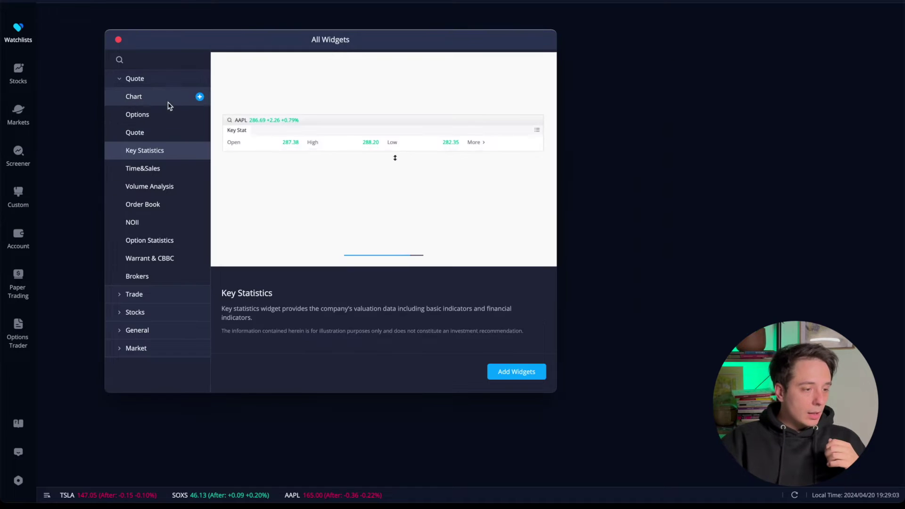
pyautogui.click(169, 104)
pyautogui.click(167, 114)
pyautogui.click(166, 104)
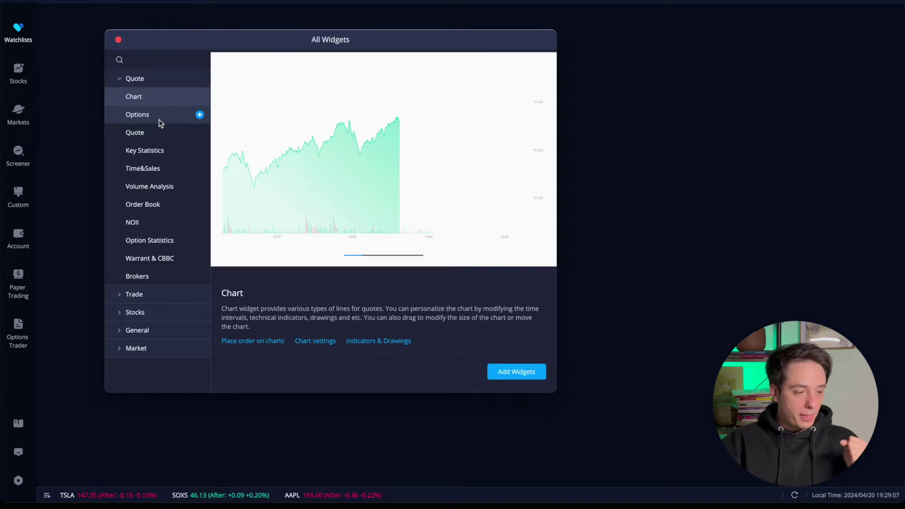
pyautogui.click(160, 122)
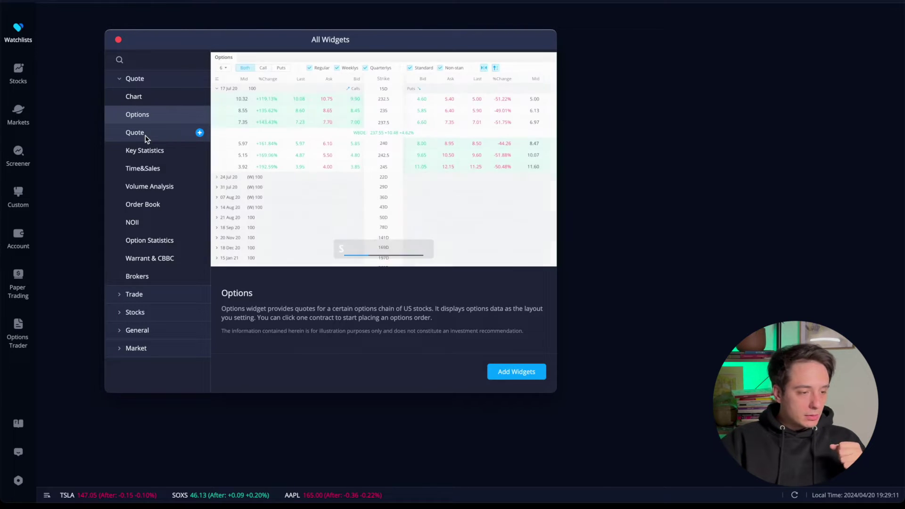
pyautogui.click(145, 135)
pyautogui.click(142, 152)
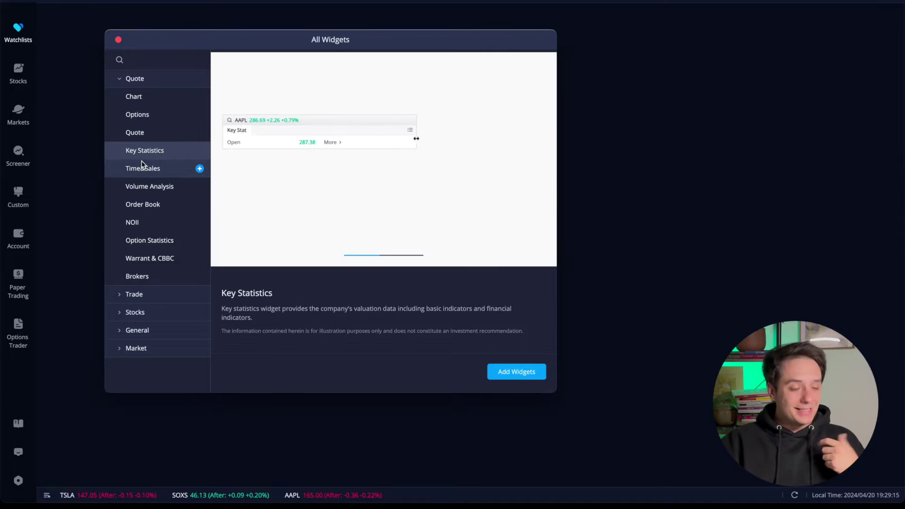
# - Add a Quote widget and dock it across the top of the Watchlists page
pyautogui.click(163, 134)
pyautogui.click(200, 135)
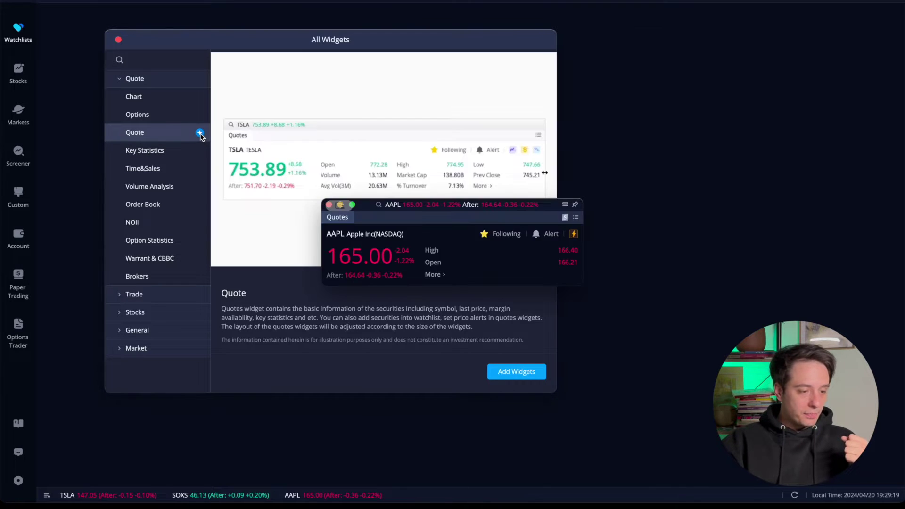
pyautogui.moveTo(526, 205); pyautogui.dragTo(291, 37)
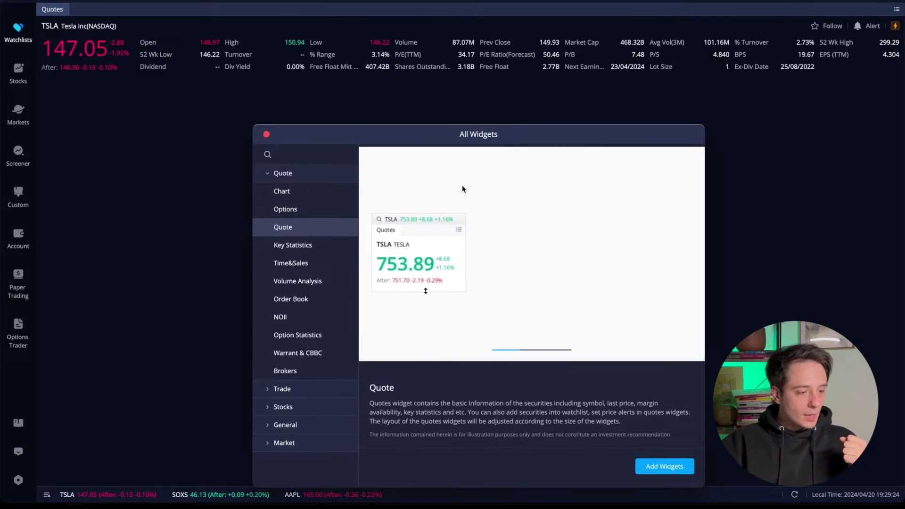
# - Open a floating Key Statistics widget from the widget catalogue
pyautogui.click(321, 246)
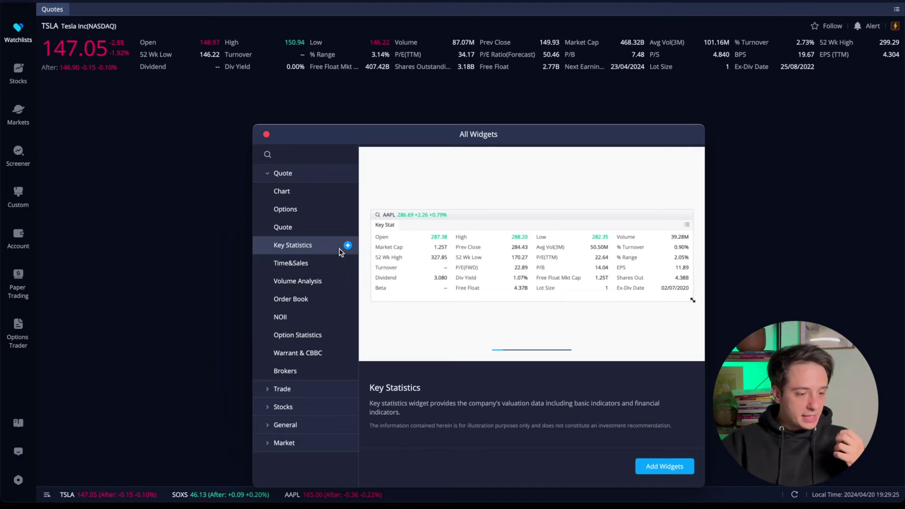
pyautogui.click(347, 245)
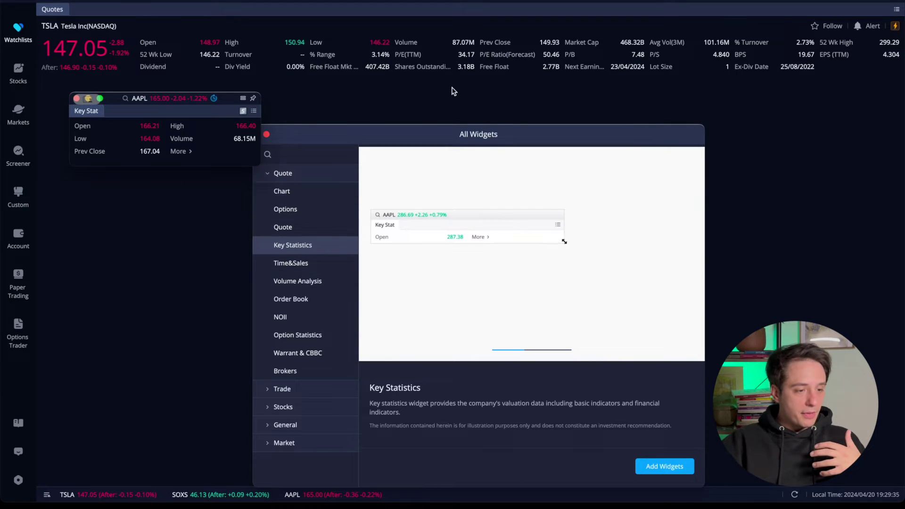
# - Preview the Time&Sales widget, expand the Trade widget category, and move the widget catalogue window aside
pyautogui.click(317, 266)
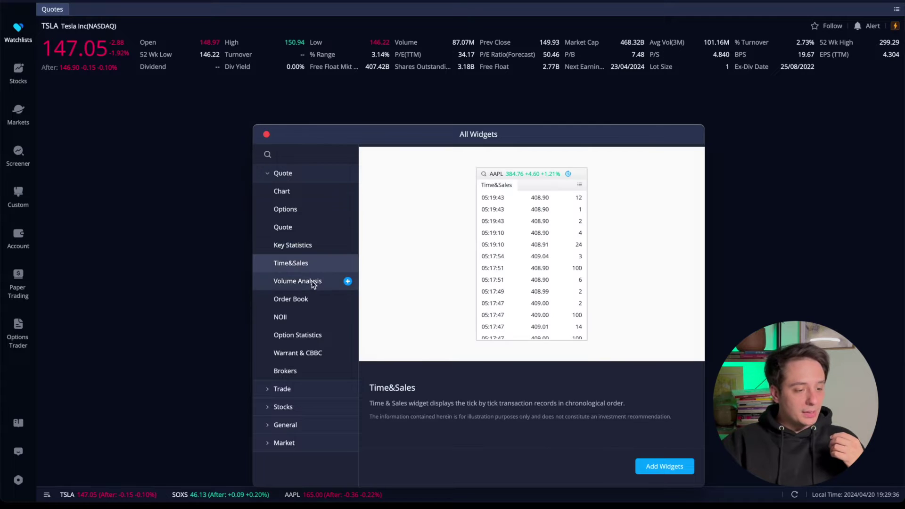
pyautogui.click(307, 302)
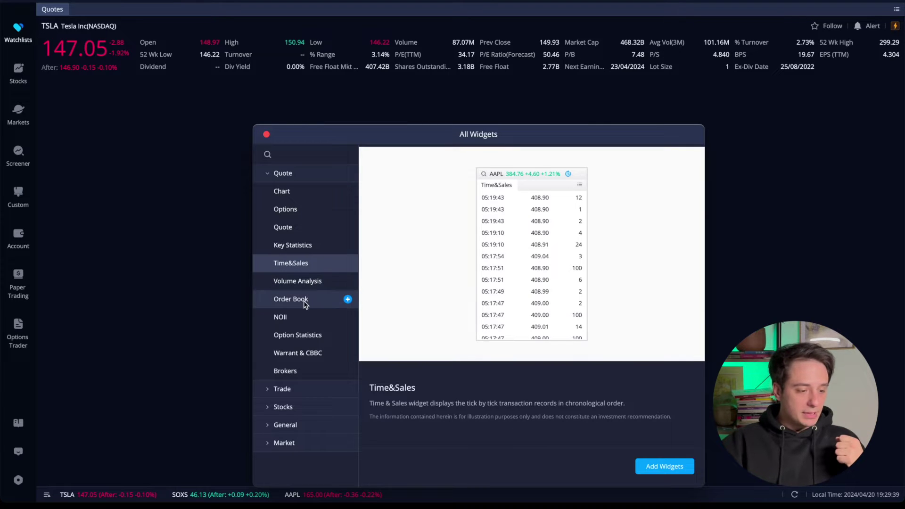
pyautogui.click(300, 387)
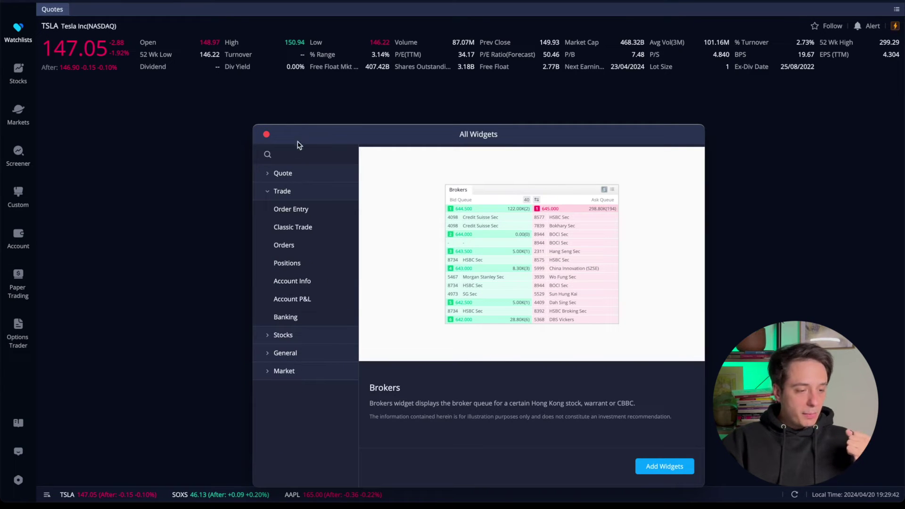
pyautogui.moveTo(295, 134); pyautogui.dragTo(268, 134)
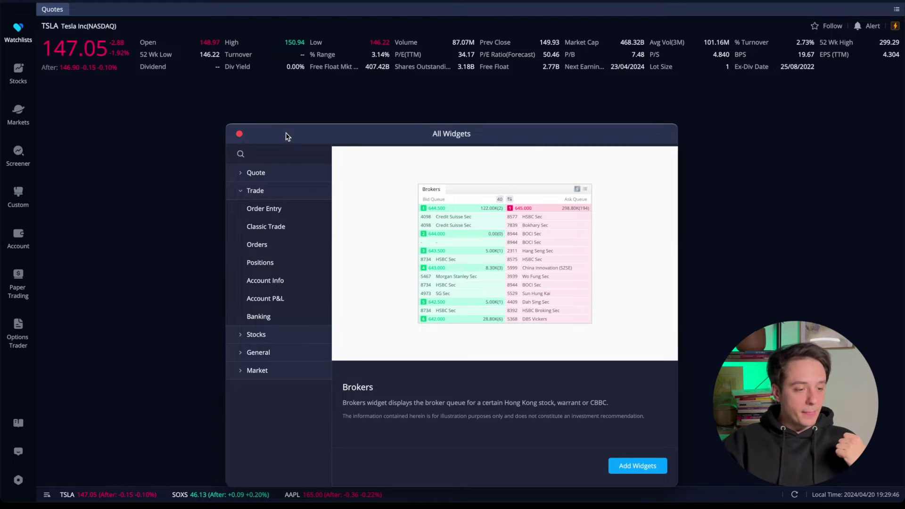
pyautogui.moveTo(286, 134); pyautogui.dragTo(234, 131)
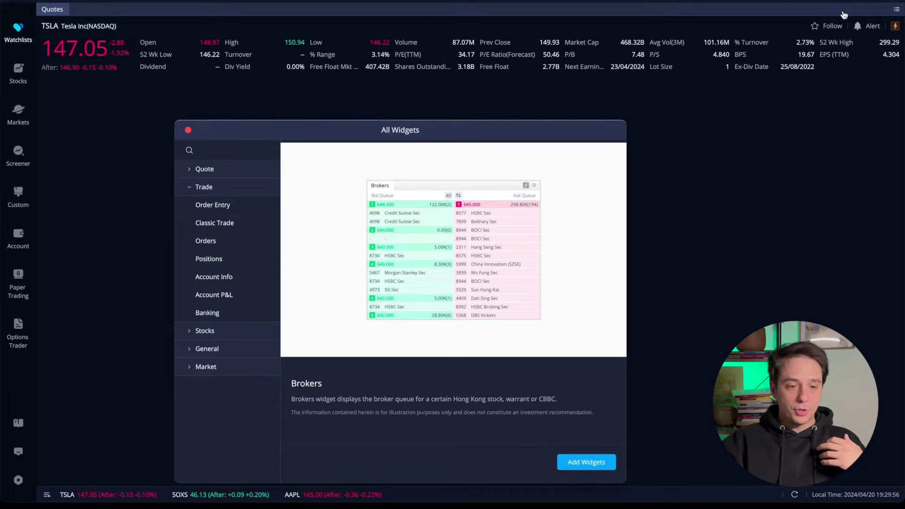
# - Review the Quotes widget's options for editing, adding, copying and detaching, and close the widget catalogue
pyautogui.click(897, 9)
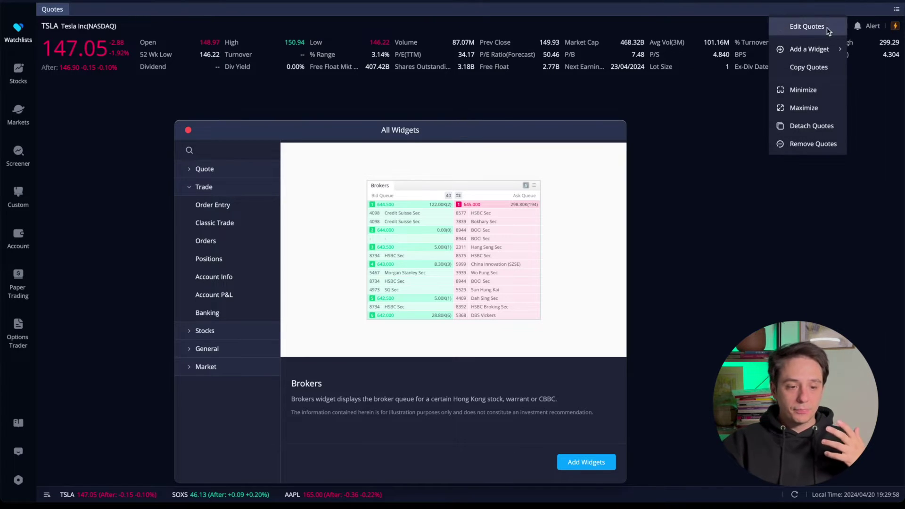
pyautogui.moveTo(820, 52)
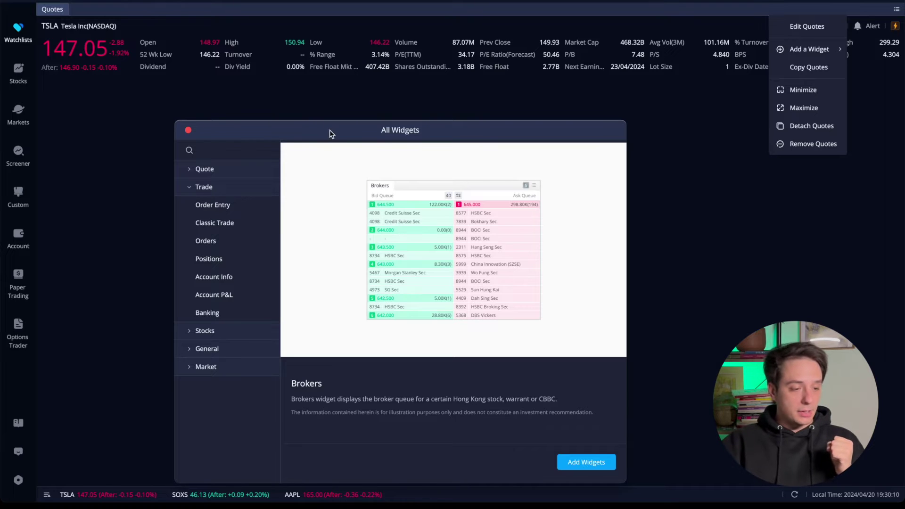
pyautogui.click(237, 133)
pyautogui.moveTo(187, 135); pyautogui.dragTo(162, 135)
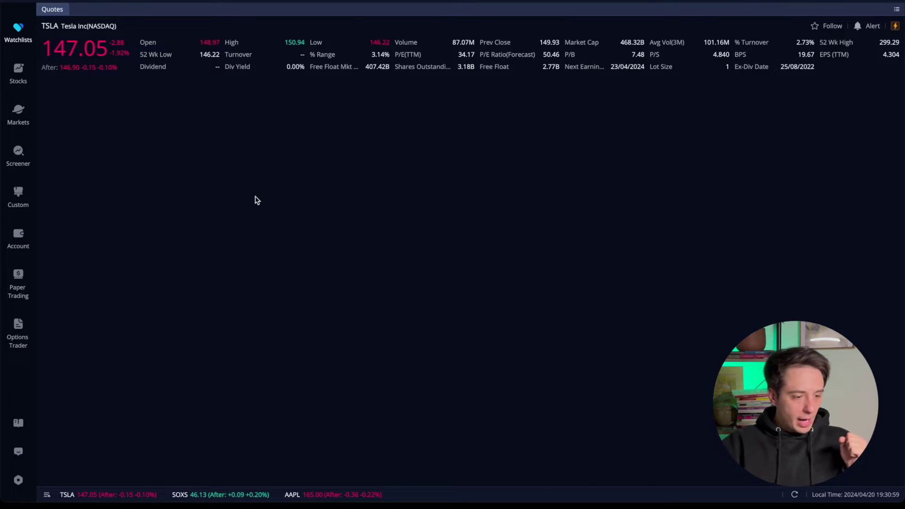
# - Browse Tesla's options chain, notes, news, financials, analysis, order flow and corporate actions on the Stocks page
pyautogui.click(18, 71)
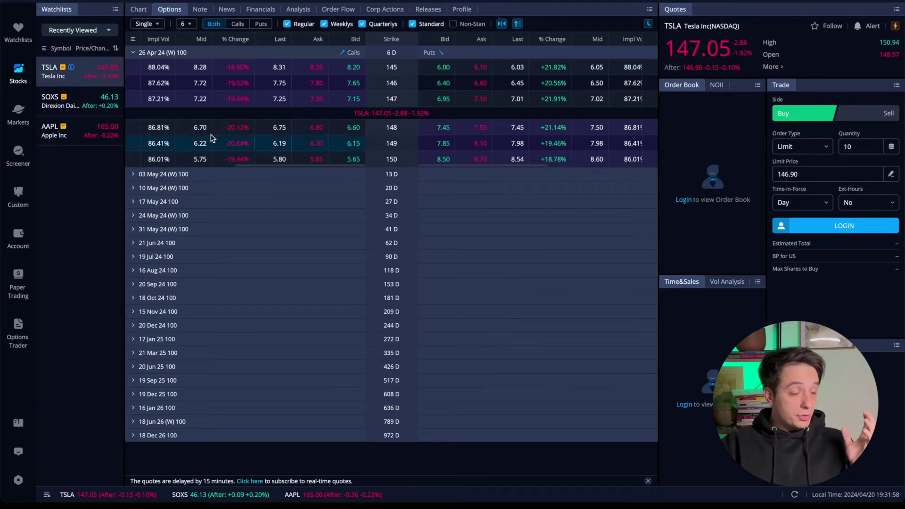
pyautogui.click(198, 10)
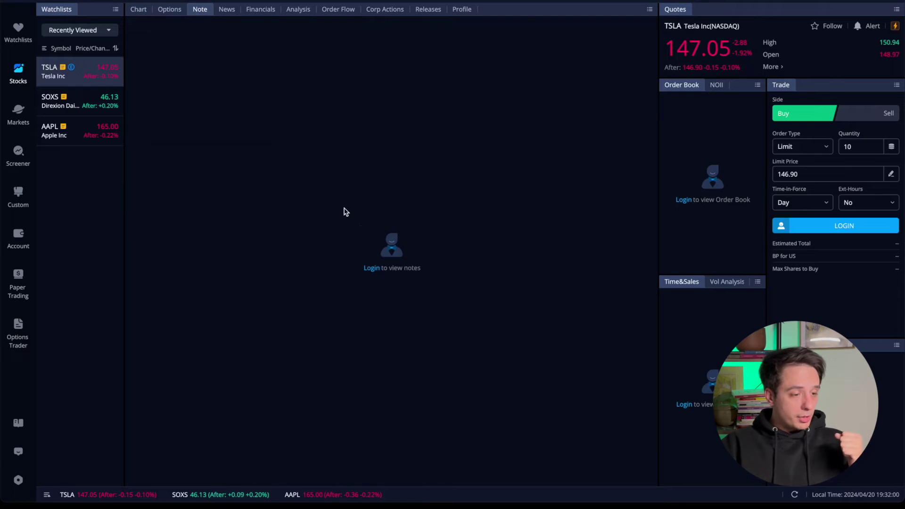
pyautogui.click(169, 9)
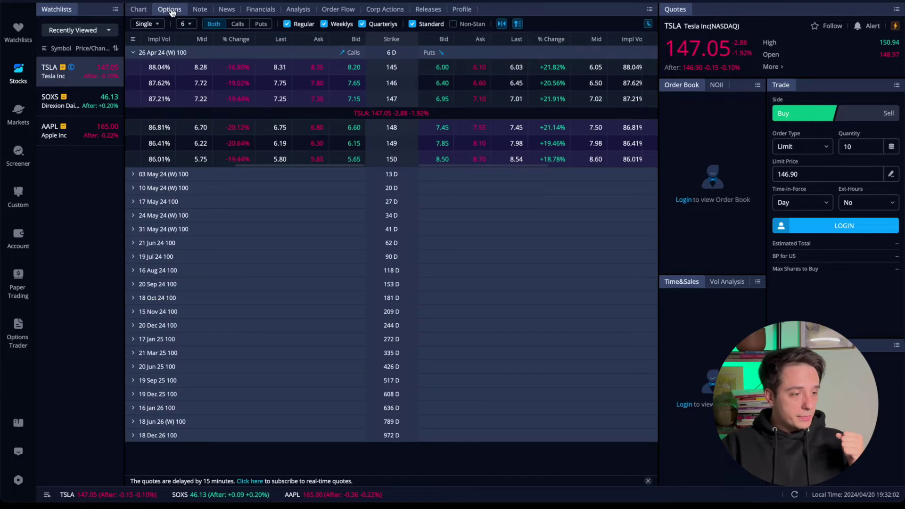
pyautogui.click(199, 10)
pyautogui.click(227, 9)
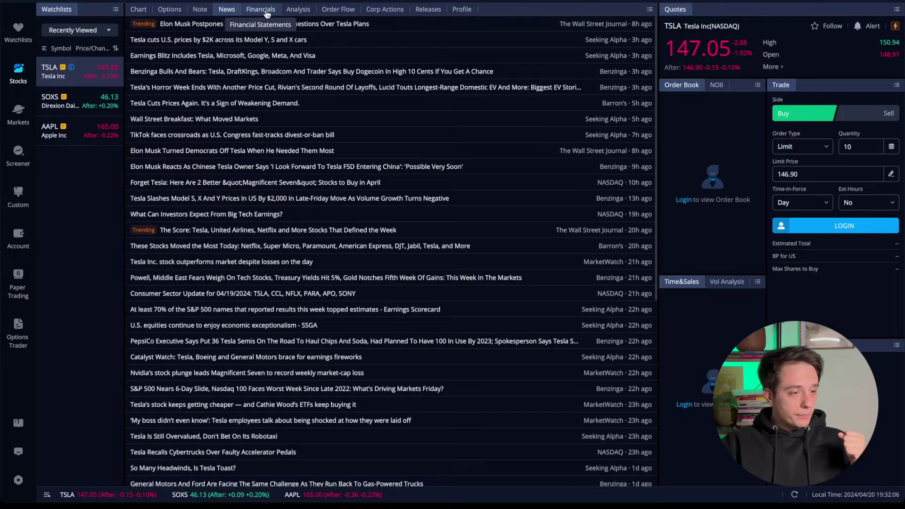
pyautogui.click(267, 14)
pyautogui.click(298, 12)
pyautogui.click(347, 15)
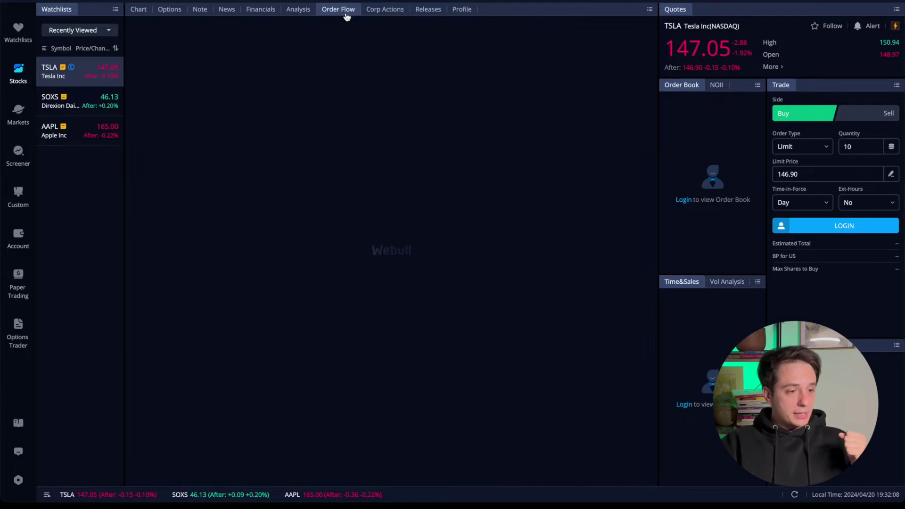
pyautogui.click(391, 12)
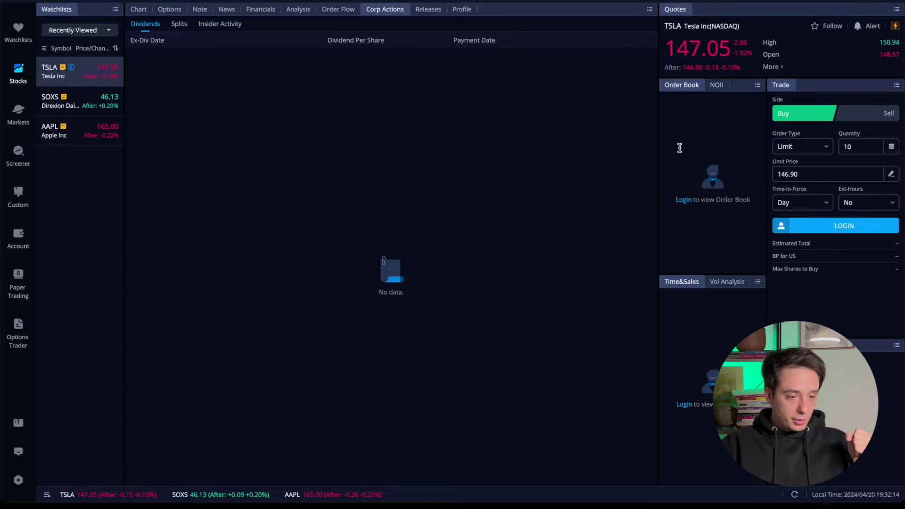
# - Display Tesla's price chart and view it at 1-minute, 5-minute and 1-hour intervals
pyautogui.click(137, 9)
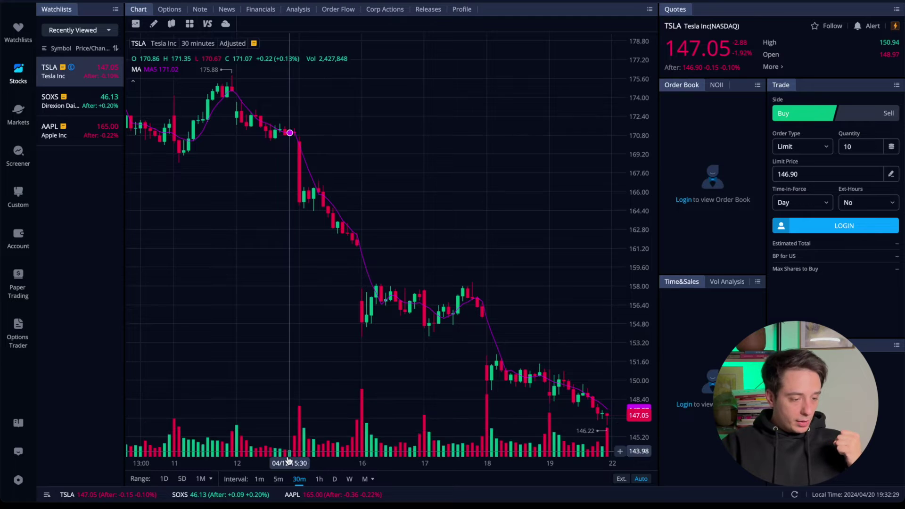
pyautogui.click(259, 479)
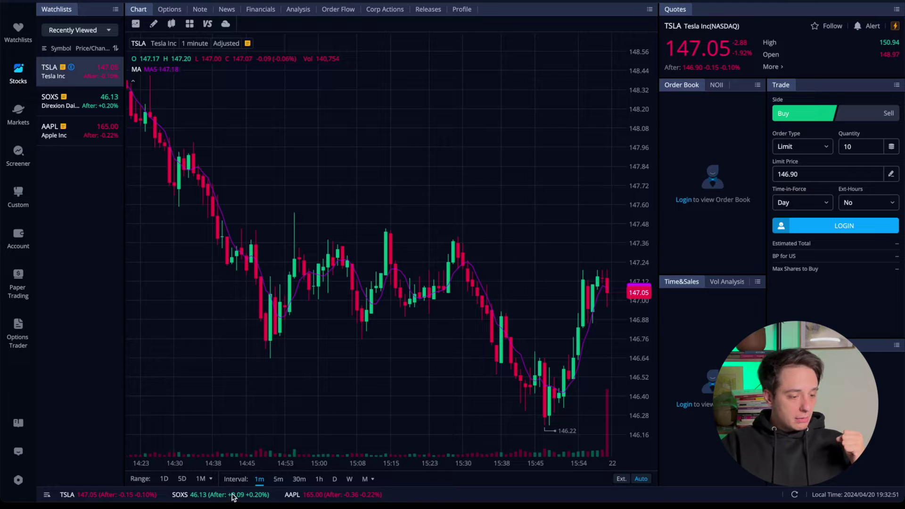
pyautogui.click(278, 479)
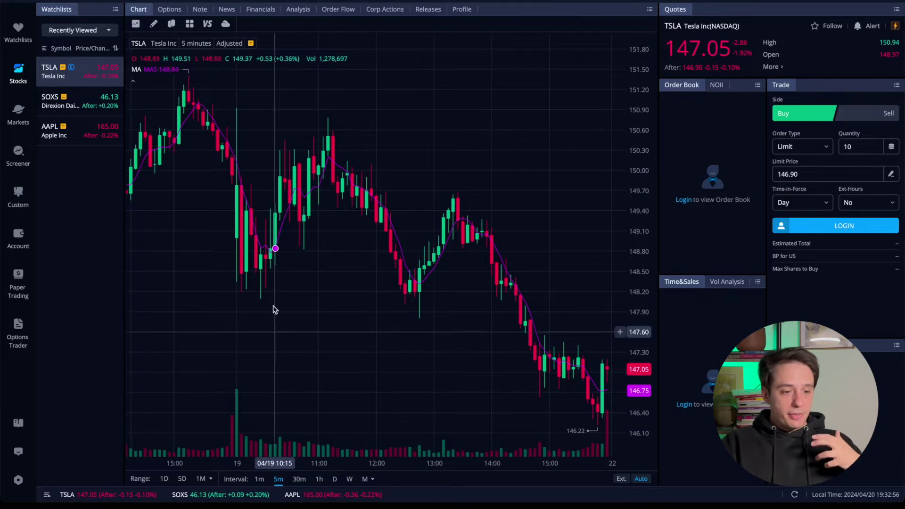
pyautogui.click(297, 245)
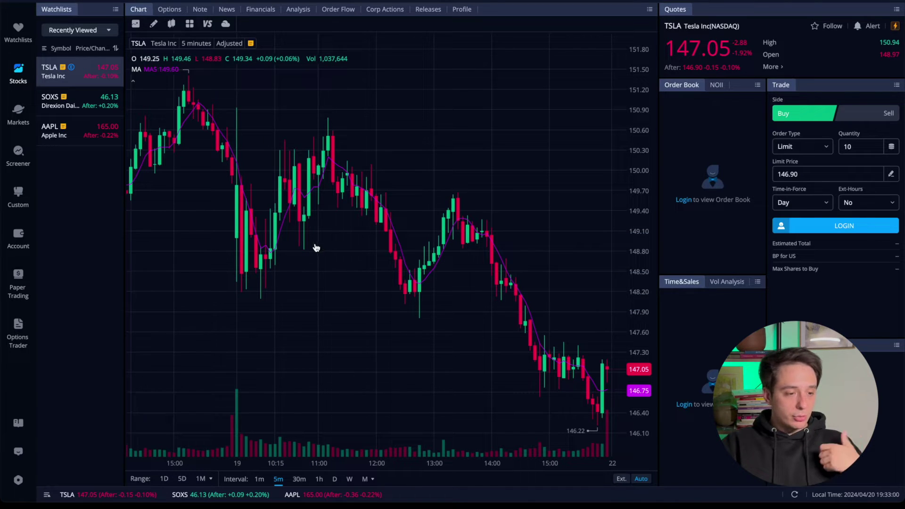
pyautogui.click(319, 479)
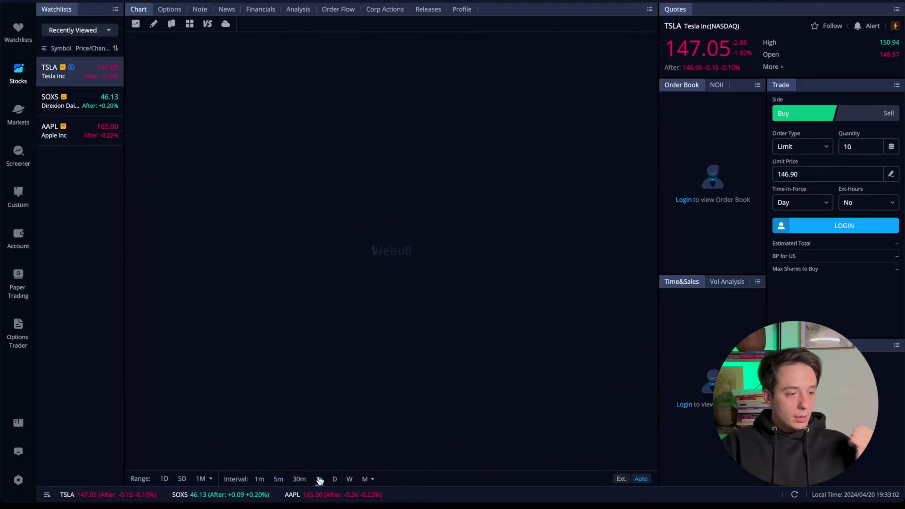
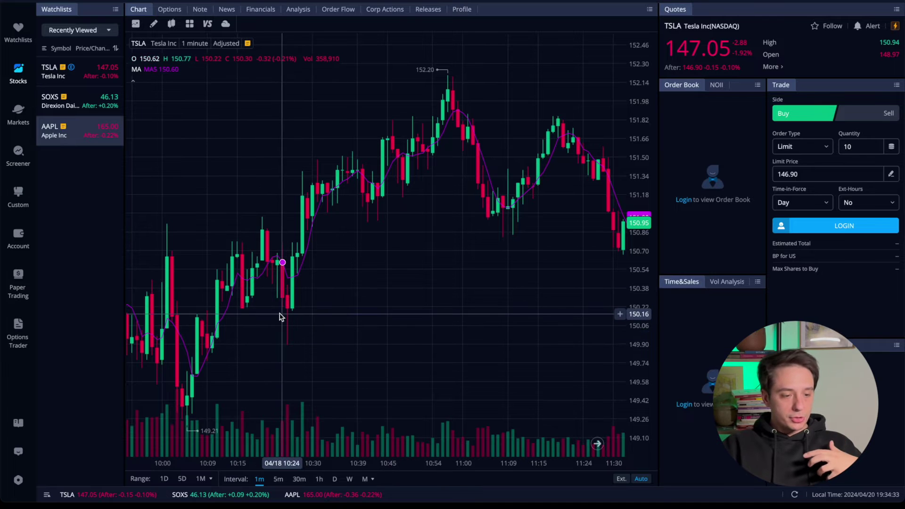
# - Examine Tesla's 1-minute candles at different zoom levels around 10:24 and review the chart widget's options
pyautogui.scroll(3, 279, 313)
pyautogui.scroll(5, 286, 313)
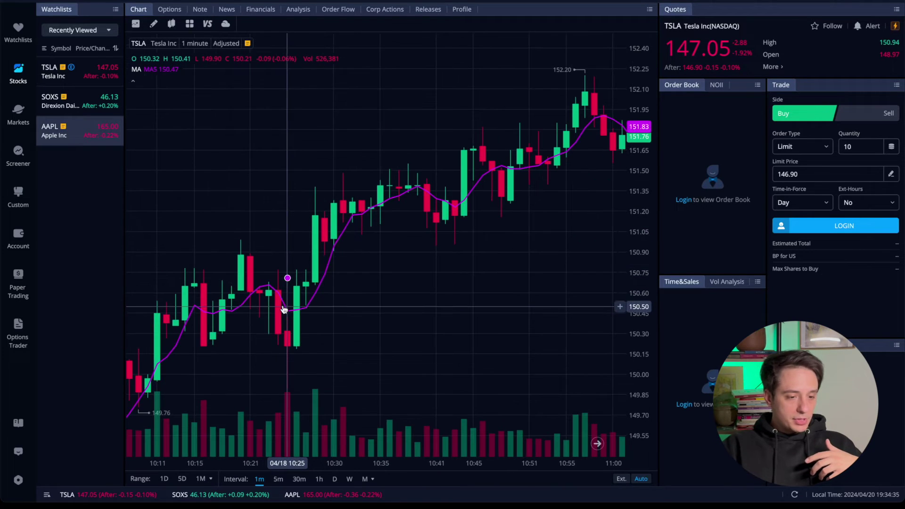
pyautogui.scroll(-3, 281, 310)
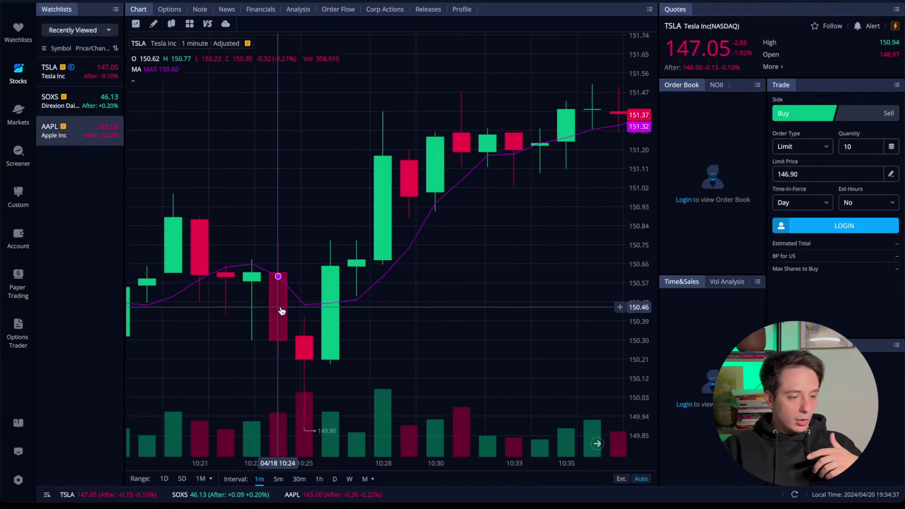
pyautogui.scroll(-3, 279, 311)
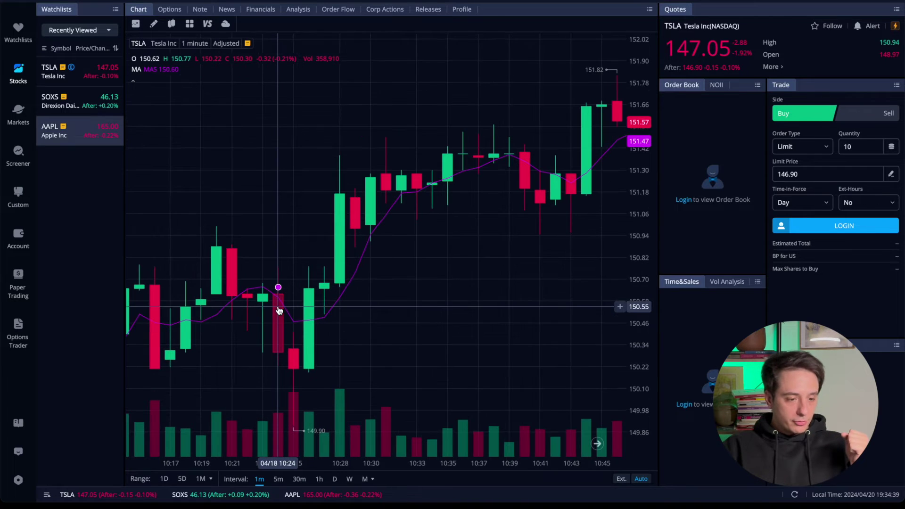
pyautogui.moveTo(302, 279); pyautogui.dragTo(329, 267)
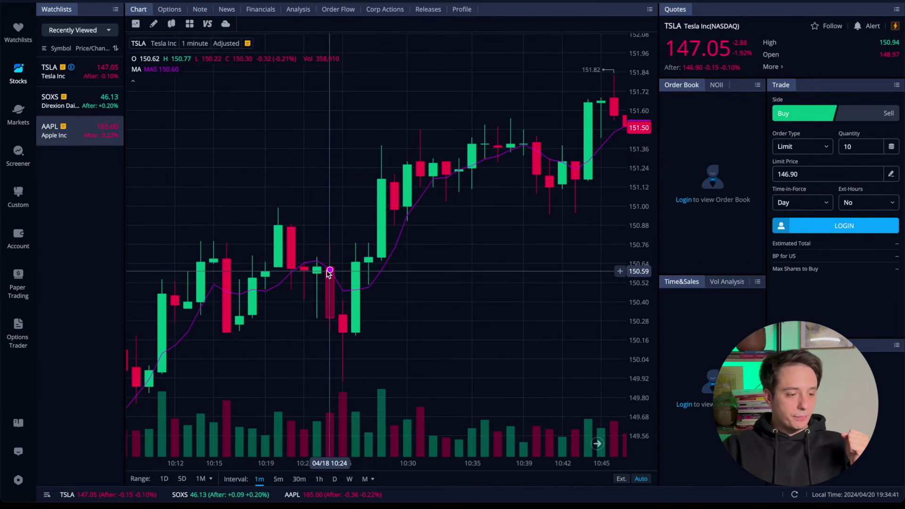
pyautogui.scroll(2, 275, 264)
pyautogui.scroll(-5, 271, 262)
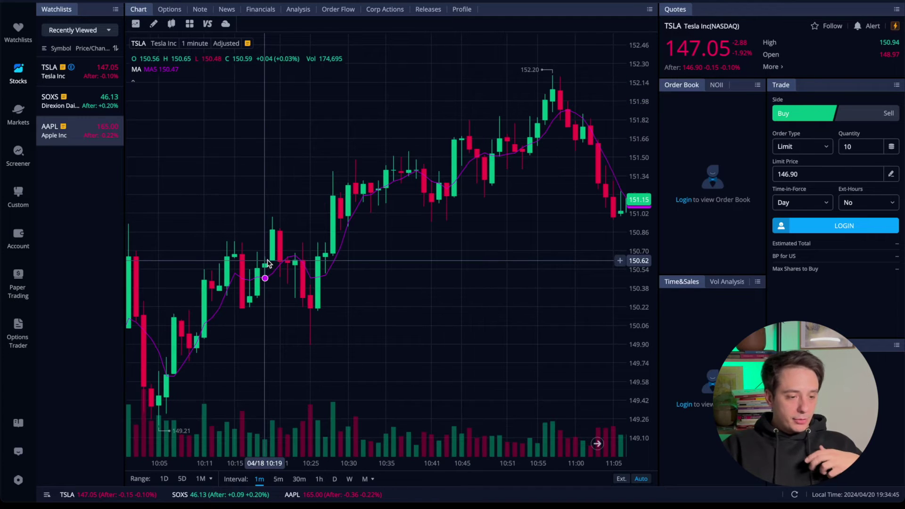
pyautogui.scroll(-1, 267, 263)
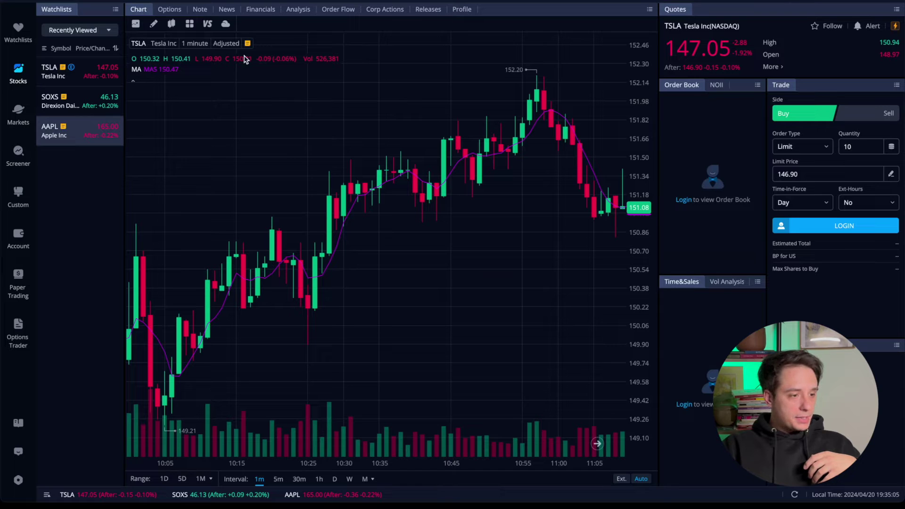
pyautogui.click(650, 9)
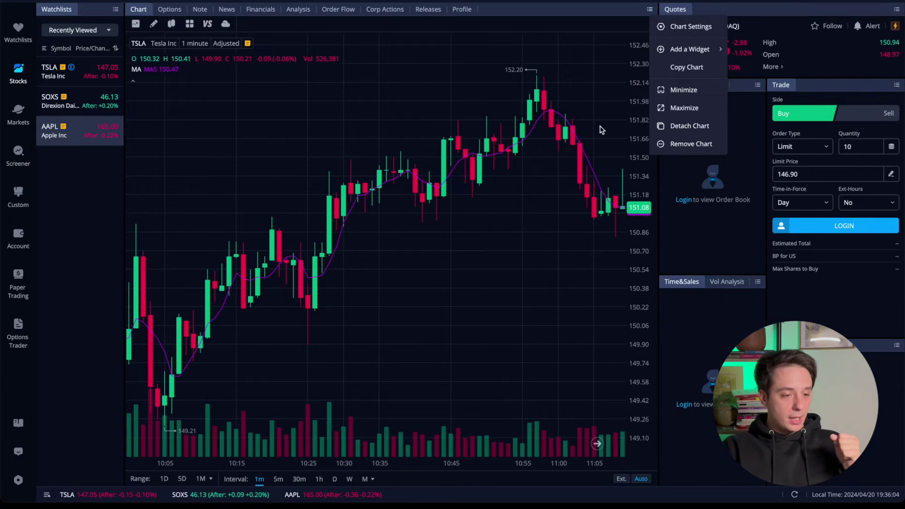
pyautogui.click(517, 132)
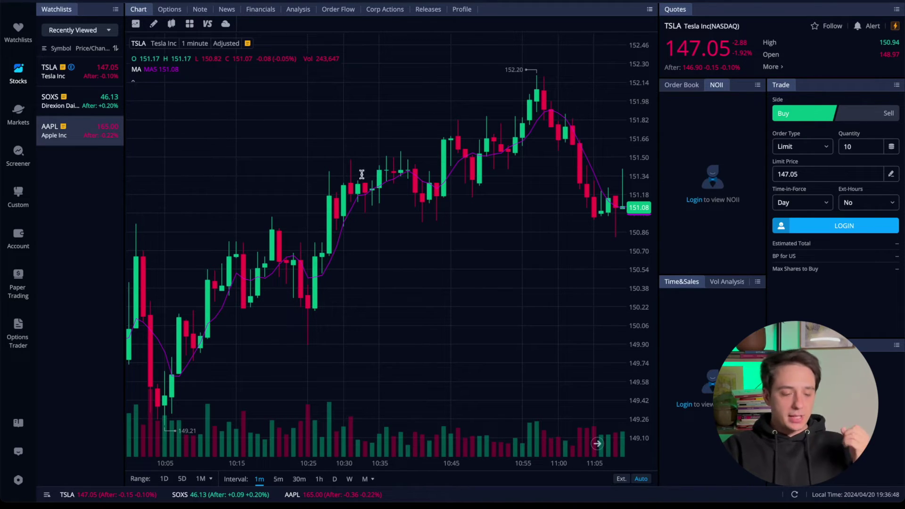
# - Draw a short horizontal trend line at about 150.7 between the first two peaks on Tesla's chart and delete it
pyautogui.click(155, 24)
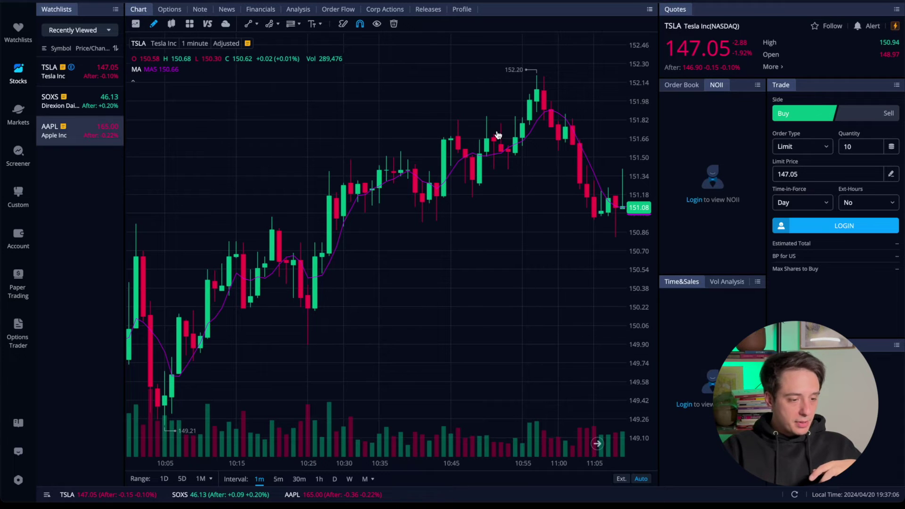
pyautogui.click(246, 24)
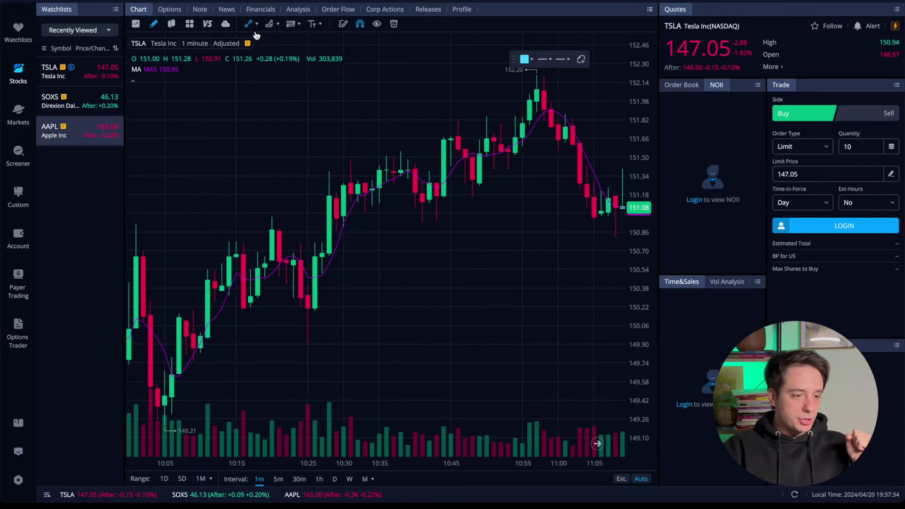
pyautogui.click(248, 25)
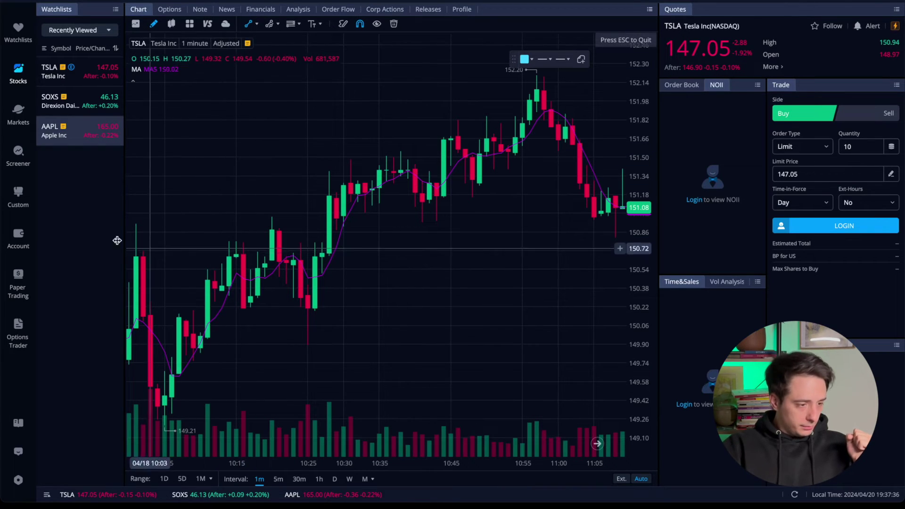
pyautogui.click(136, 254)
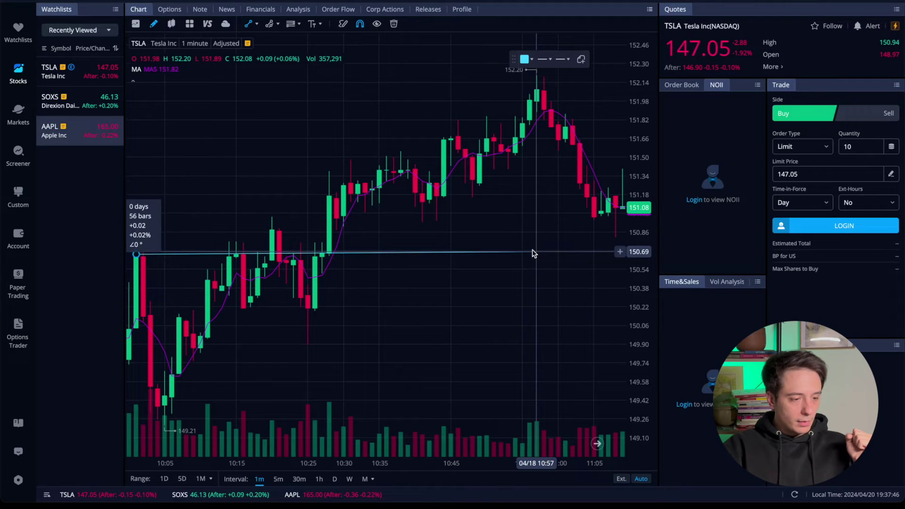
pyautogui.click(243, 255)
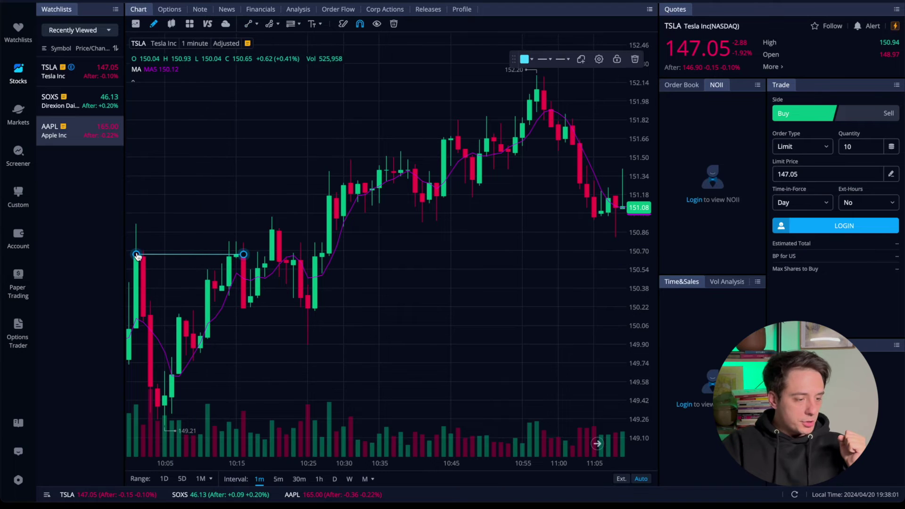
pyautogui.rightClick(239, 256)
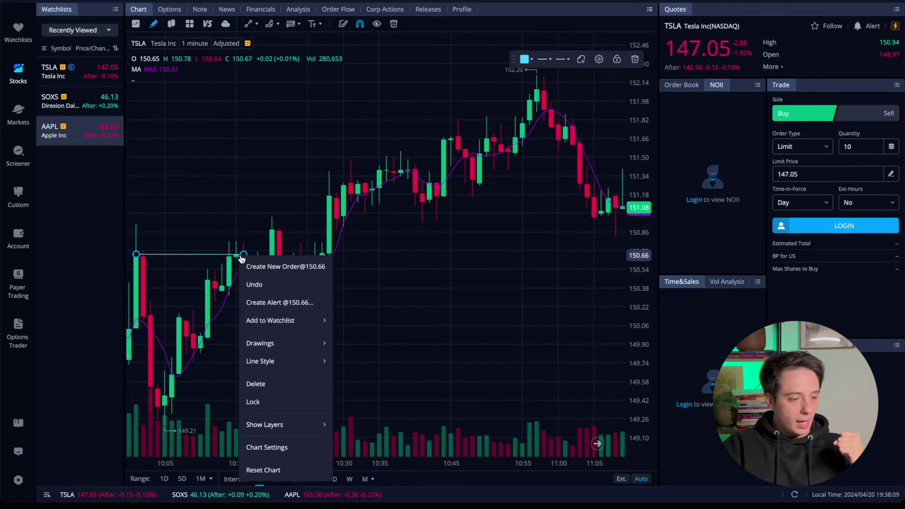
pyautogui.click(281, 385)
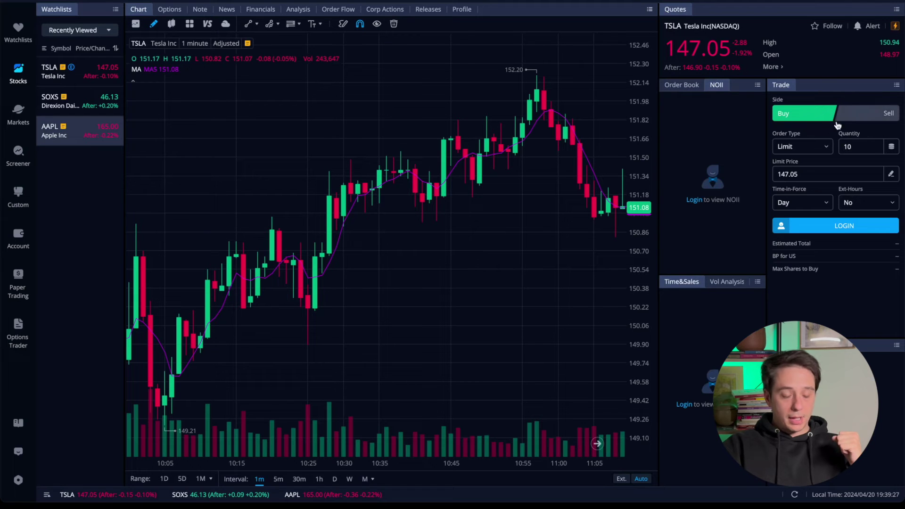
# - Set the Tesla order ticket to a Sell market order with a quantity of 10 and Day time-in-force
pyautogui.click(879, 115)
pyautogui.click(808, 116)
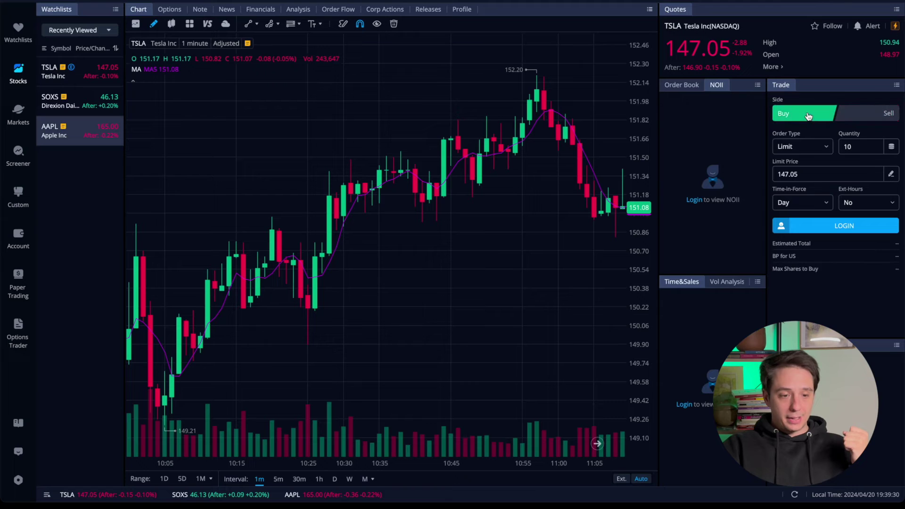
pyautogui.click(859, 114)
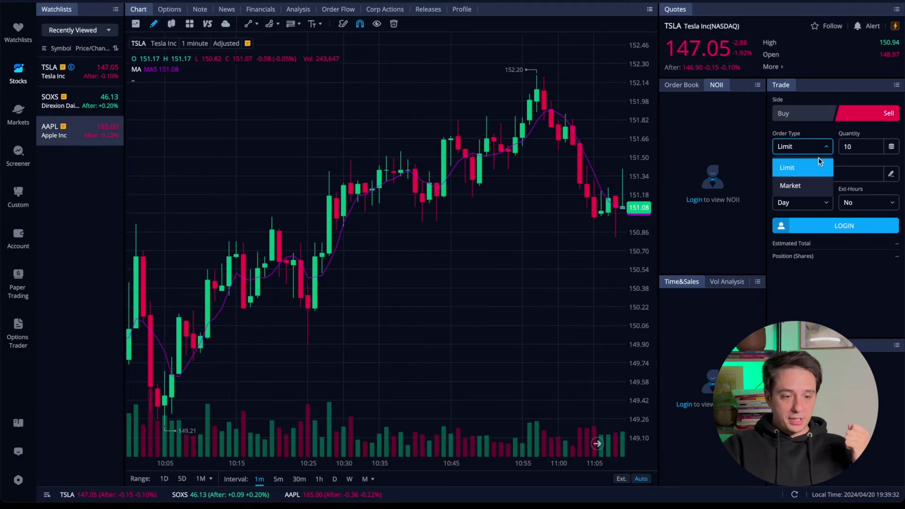
pyautogui.click(810, 186)
pyautogui.click(864, 148)
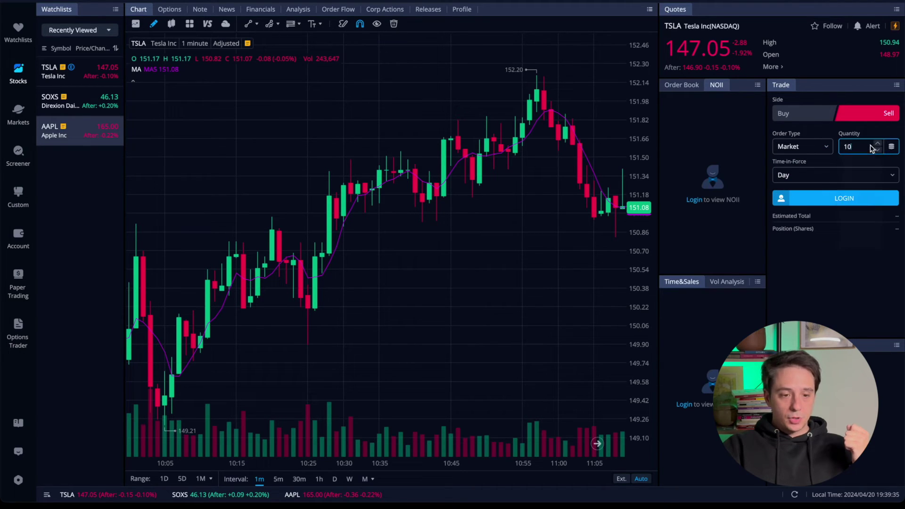
pyautogui.click(795, 175)
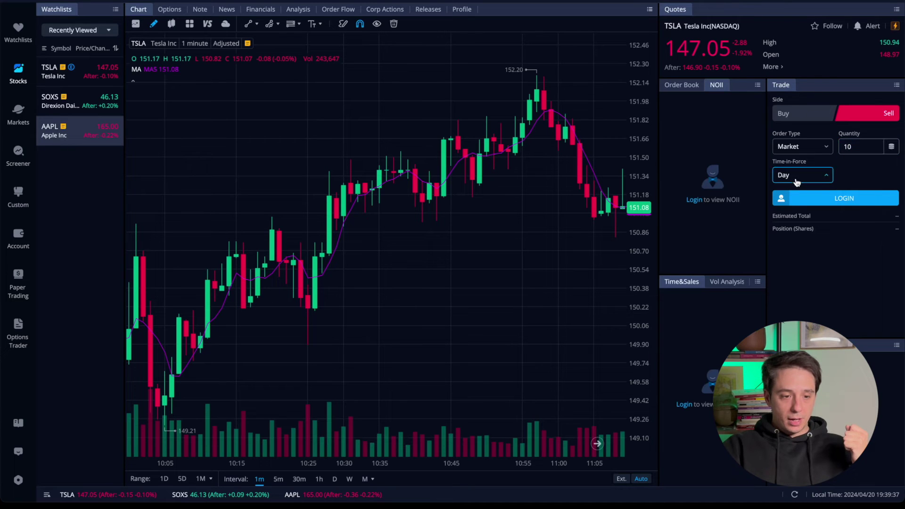
pyautogui.click(811, 179)
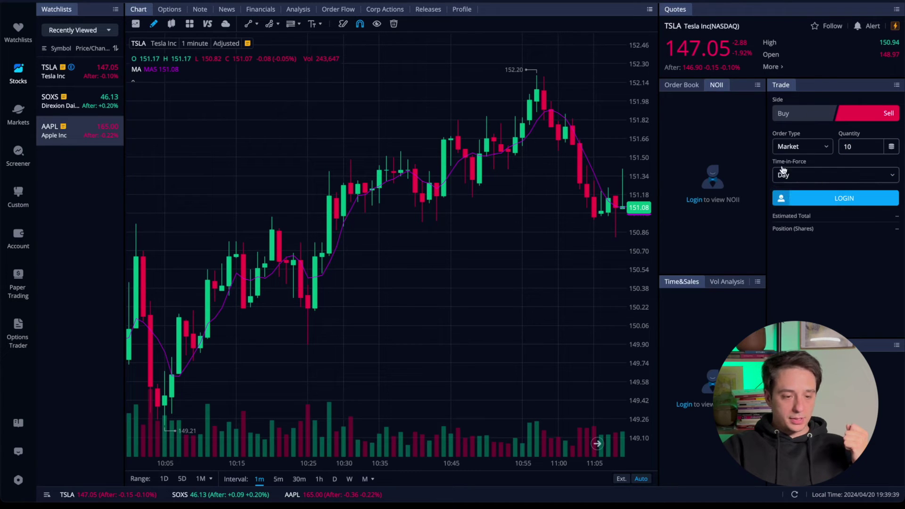
# - Change the sell order's type to Limit and set its limit price to 147.07
pyautogui.click(799, 116)
pyautogui.click(860, 122)
pyautogui.click(811, 151)
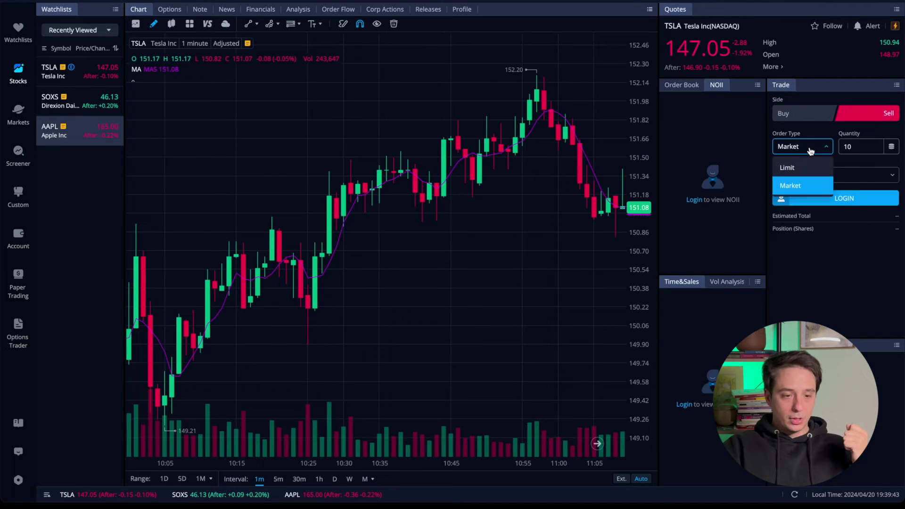
pyautogui.click(815, 166)
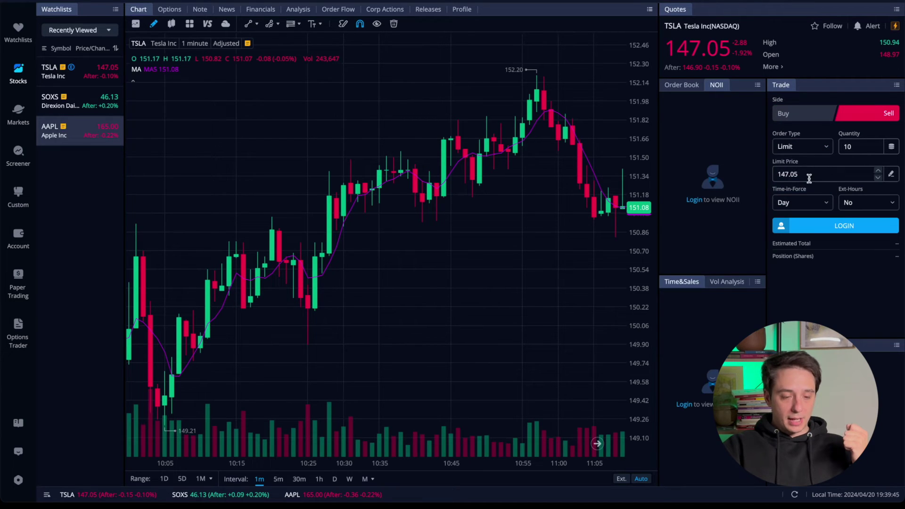
pyautogui.click(809, 175)
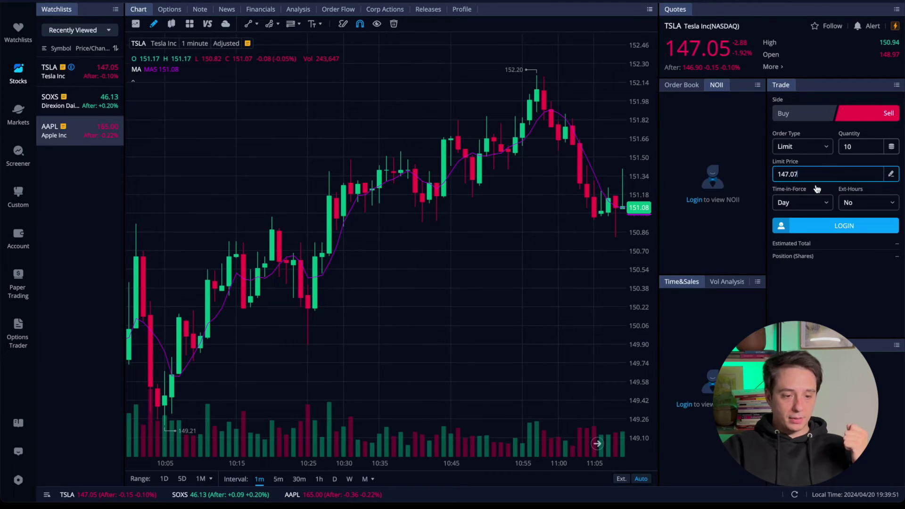
# - Set the sell order's time-in-force to GTC and allow extended hours
pyautogui.click(866, 148)
pyautogui.click(811, 206)
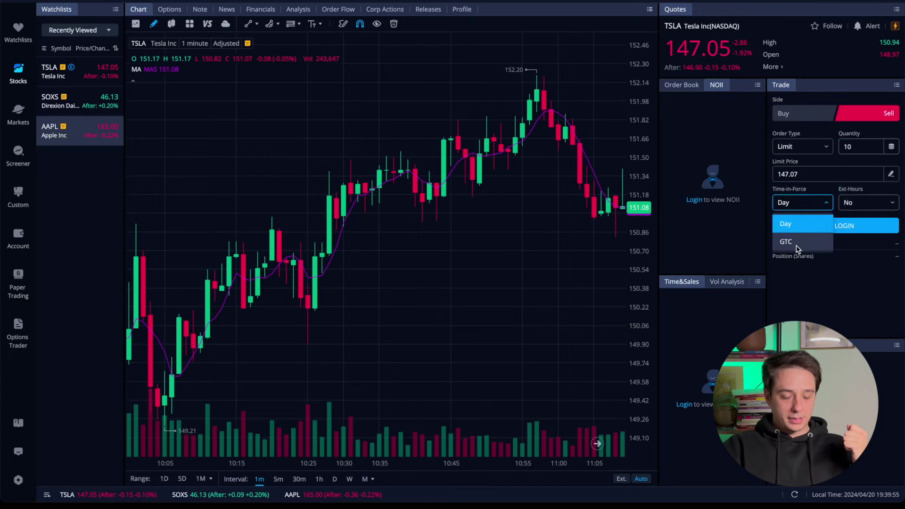
pyautogui.click(802, 241)
pyautogui.click(810, 204)
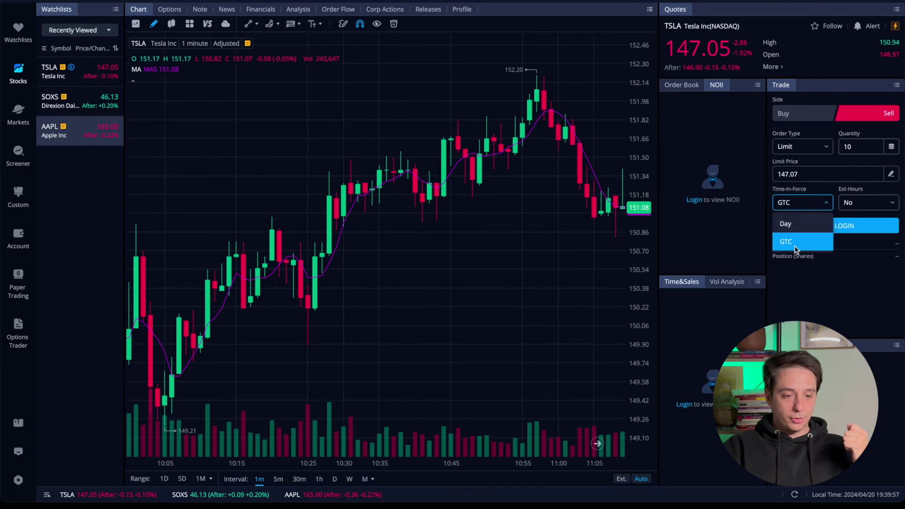
pyautogui.click(794, 243)
pyautogui.click(871, 203)
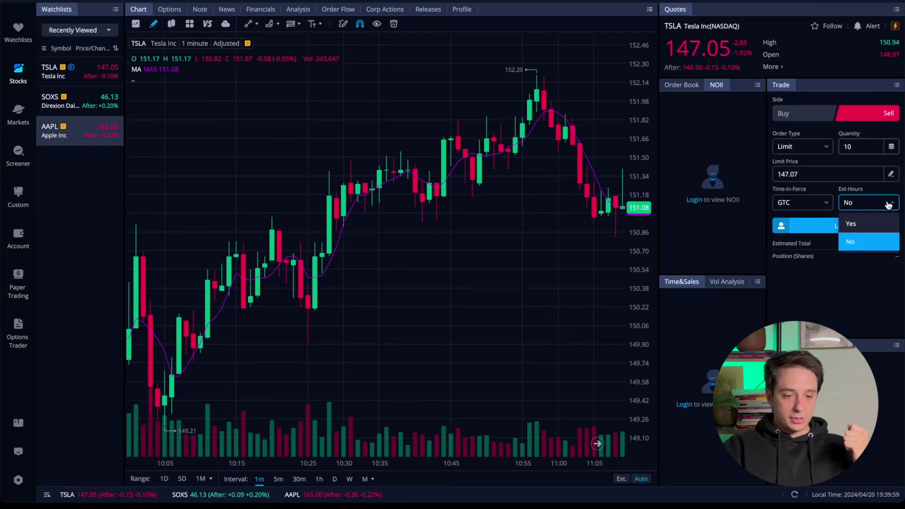
pyautogui.click(873, 242)
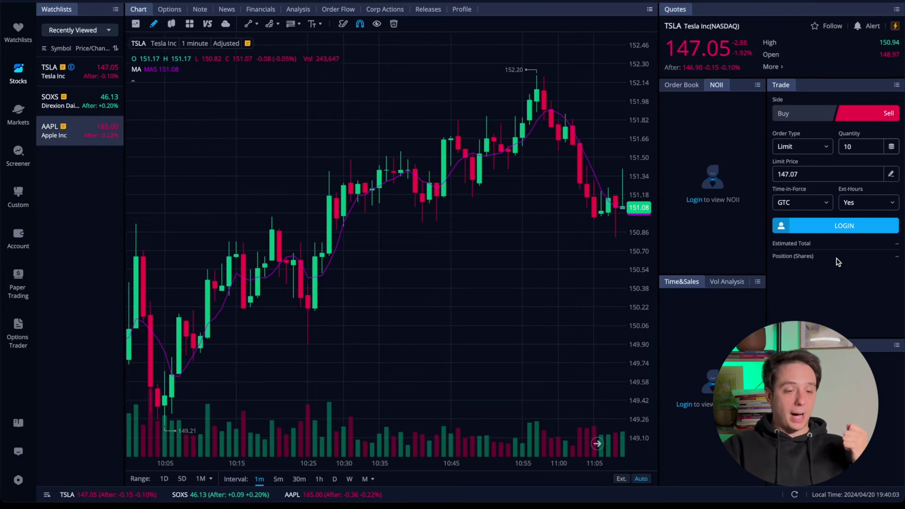
# - Set the order ticket to a Buy limit order with Day time-in-force and extended hours set to No
pyautogui.click(809, 112)
pyautogui.click(886, 115)
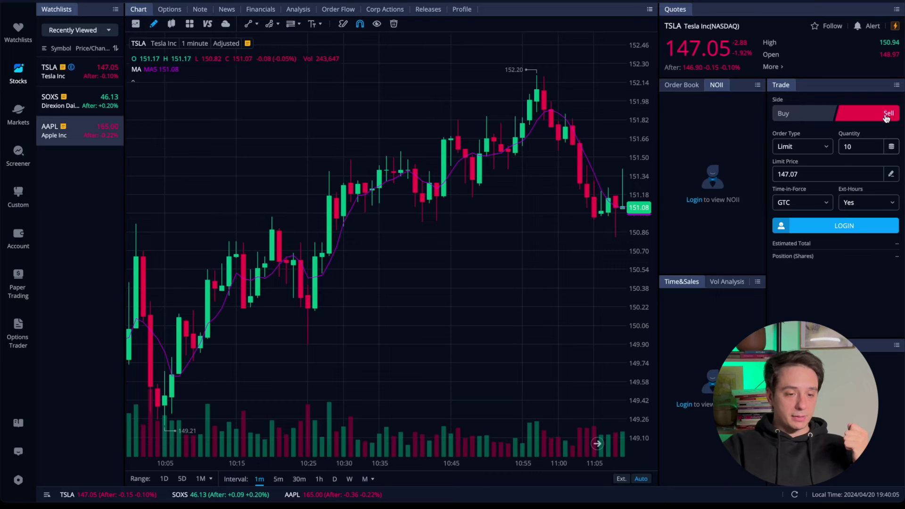
pyautogui.click(785, 114)
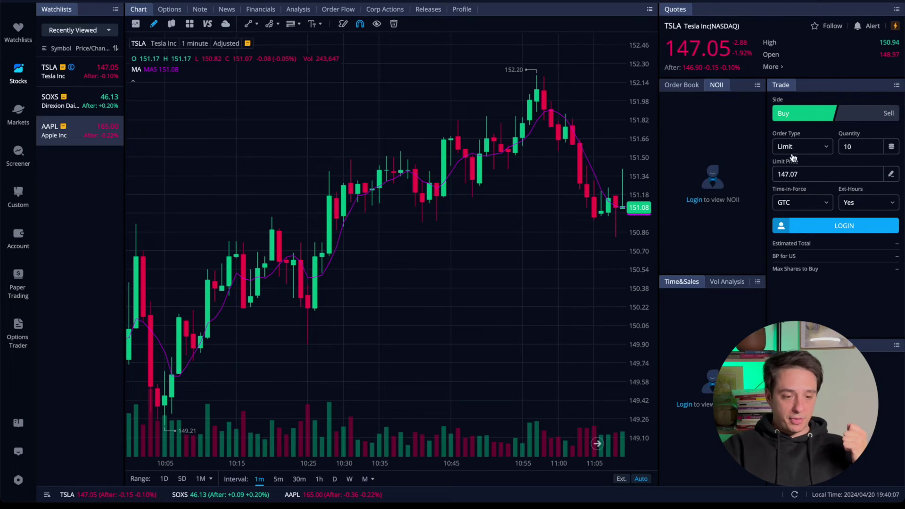
pyautogui.click(824, 150)
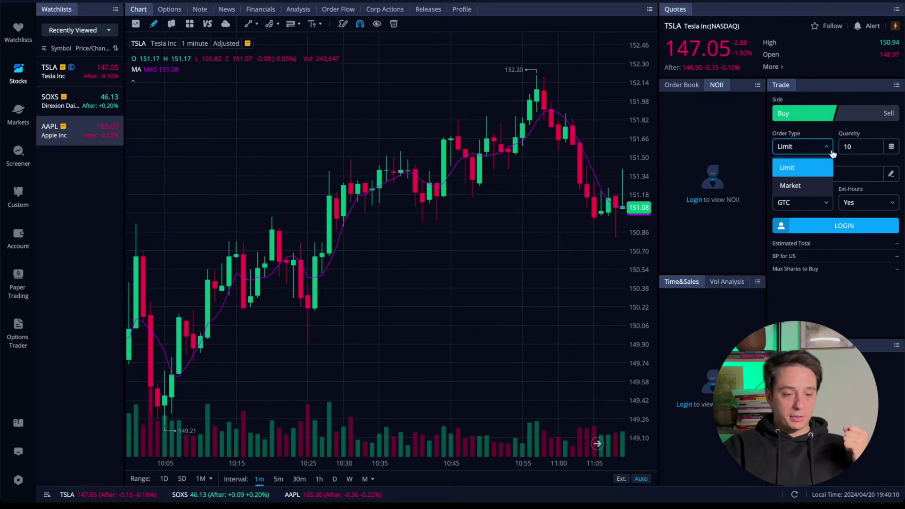
pyautogui.click(793, 190)
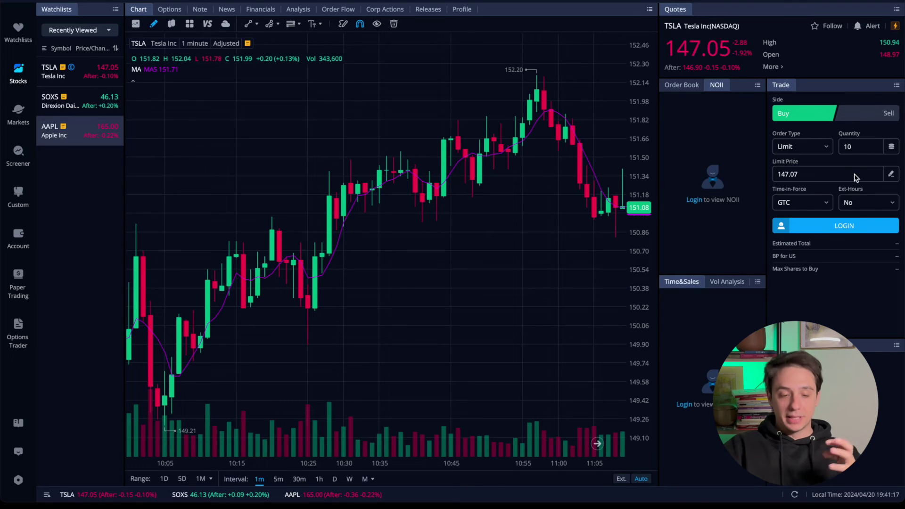
pyautogui.click(798, 203)
pyautogui.click(804, 224)
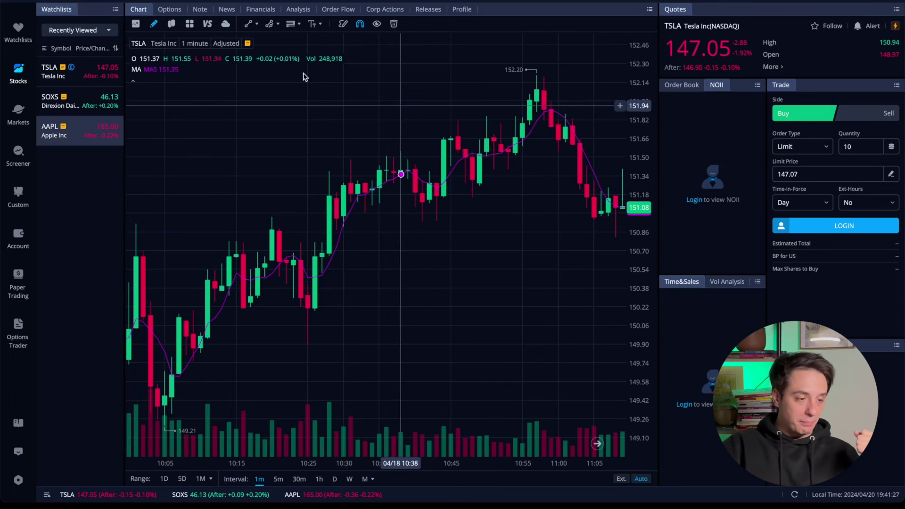
# - Show the Markets page and highlight the S&P 500 and NASDAQ lines in the index chart
pyautogui.click(19, 114)
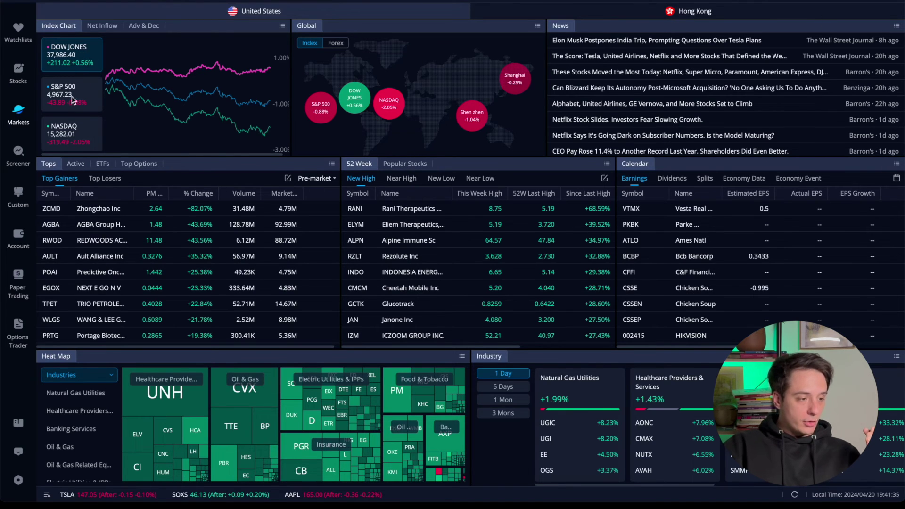
pyautogui.click(87, 99)
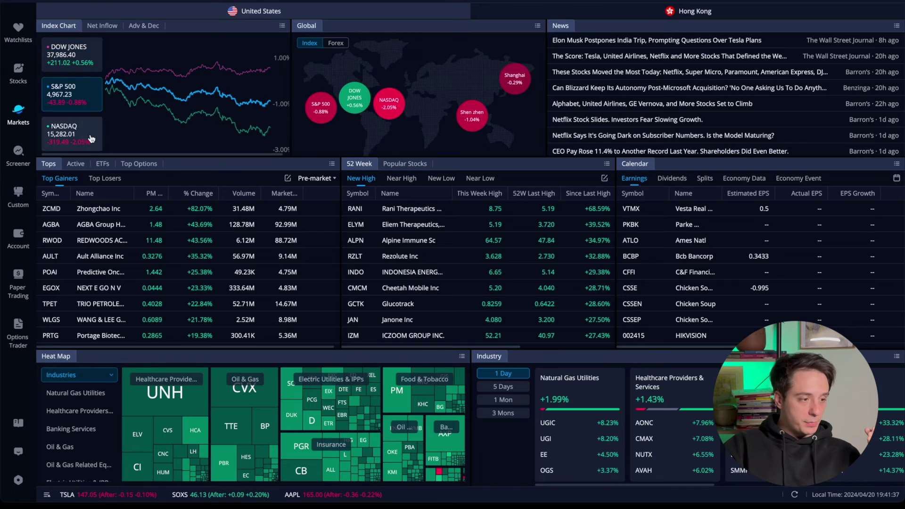
pyautogui.click(76, 140)
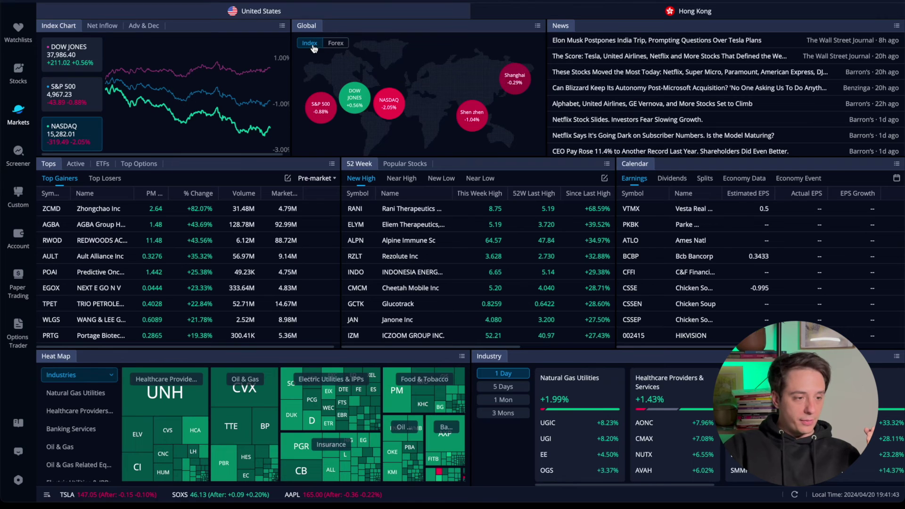
# - Switch the Global map to Forex rates, and return it to the Index view
pyautogui.click(335, 43)
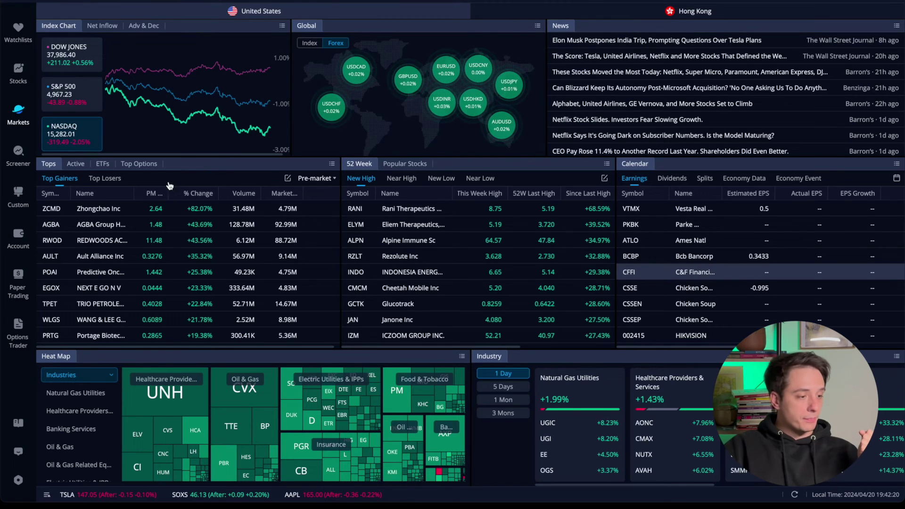
pyautogui.click(75, 167)
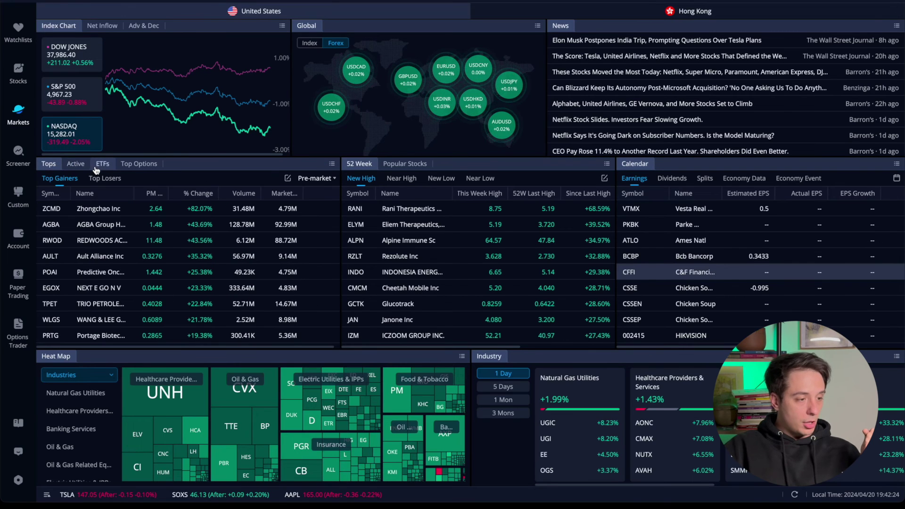
pyautogui.click(312, 44)
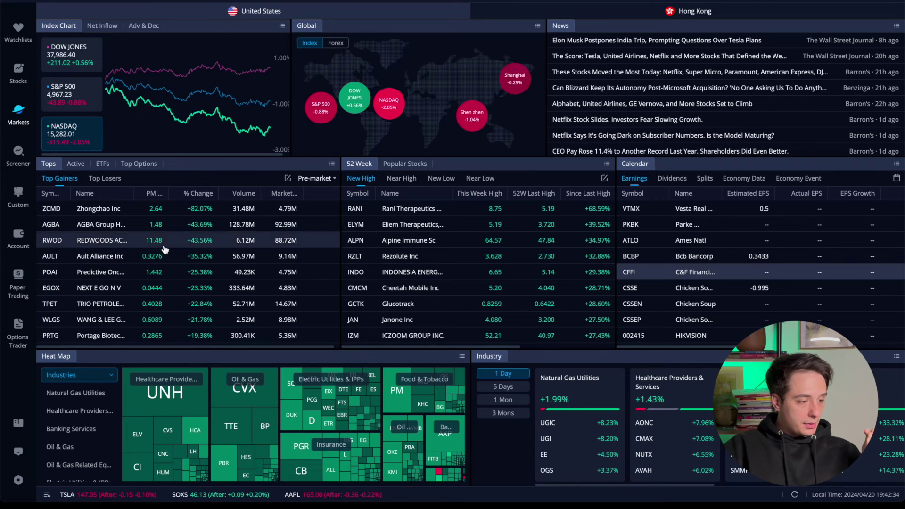
# - View the pre-market Top Losers, and the Active stocks ranked by % Turnover and % Range
pyautogui.click(117, 179)
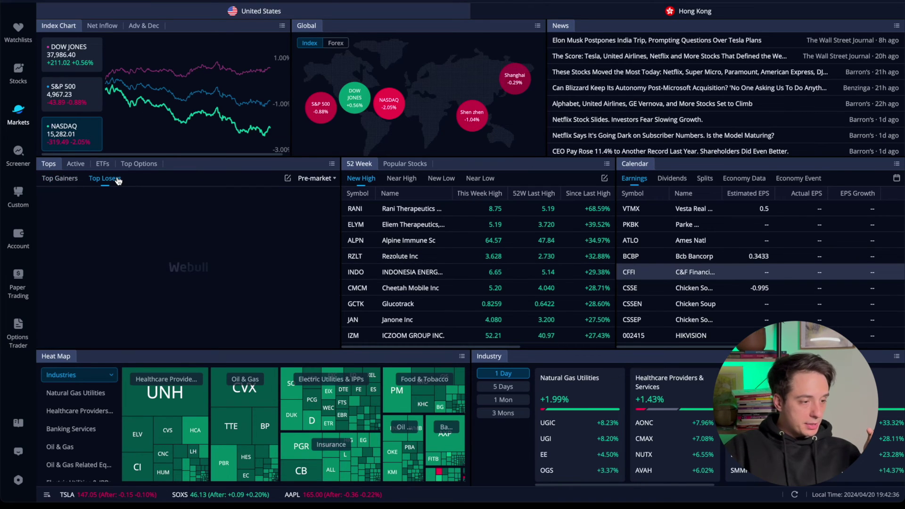
pyautogui.click(76, 164)
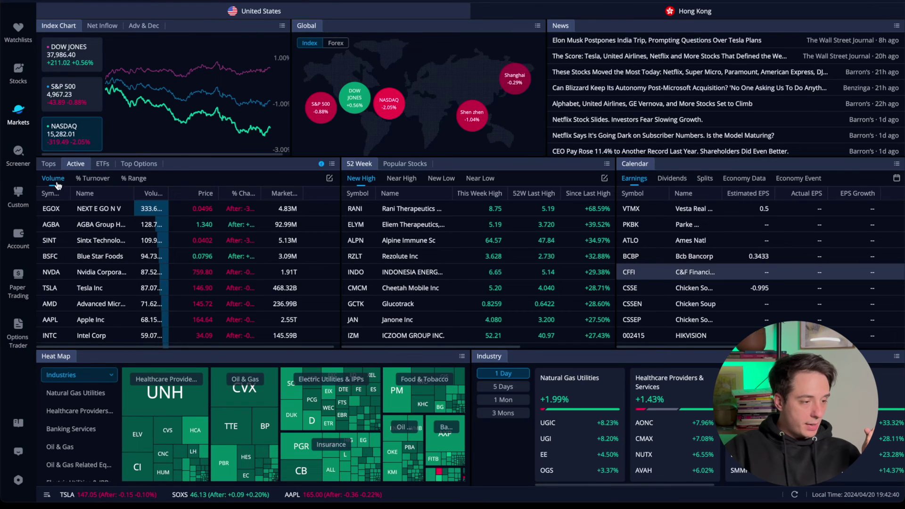
pyautogui.click(93, 179)
pyautogui.click(136, 179)
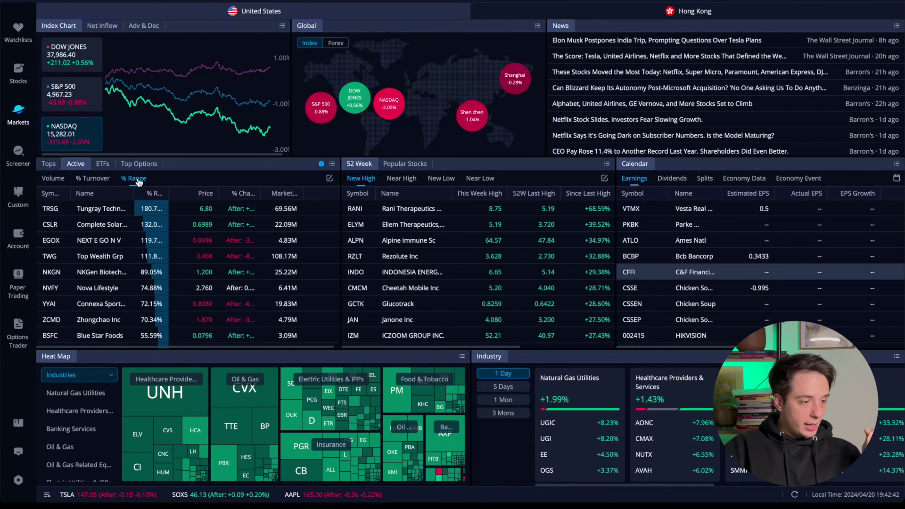
# - Show the Top Options list by total volume and view its Last price and % Chg columns
pyautogui.click(141, 164)
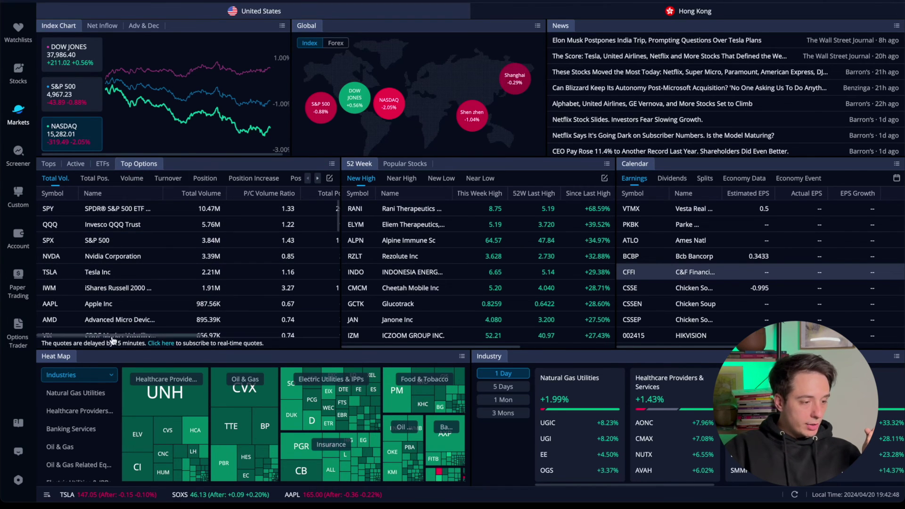
pyautogui.moveTo(126, 336); pyautogui.dragTo(273, 326)
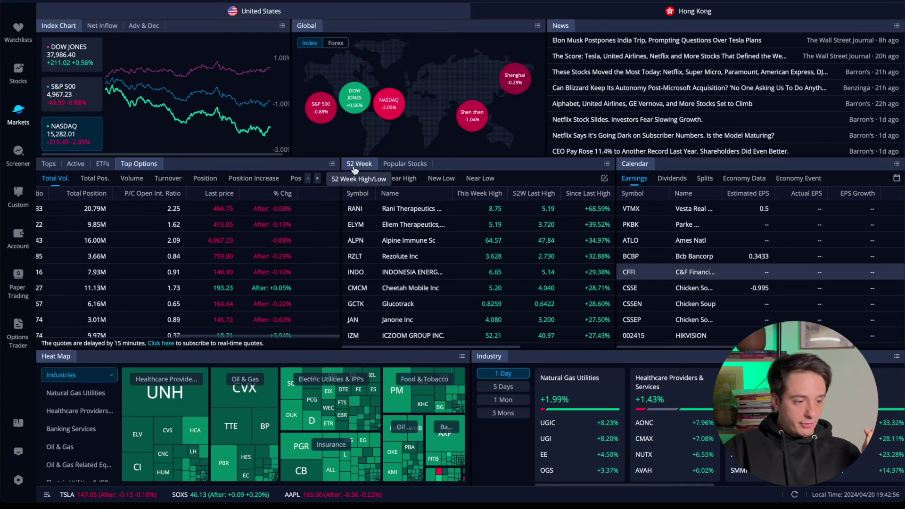
# - Browse the 52 Week lists for Near High, New Low and Near Low, and show the high-dividend Popular Stocks
pyautogui.click(402, 180)
pyautogui.click(438, 182)
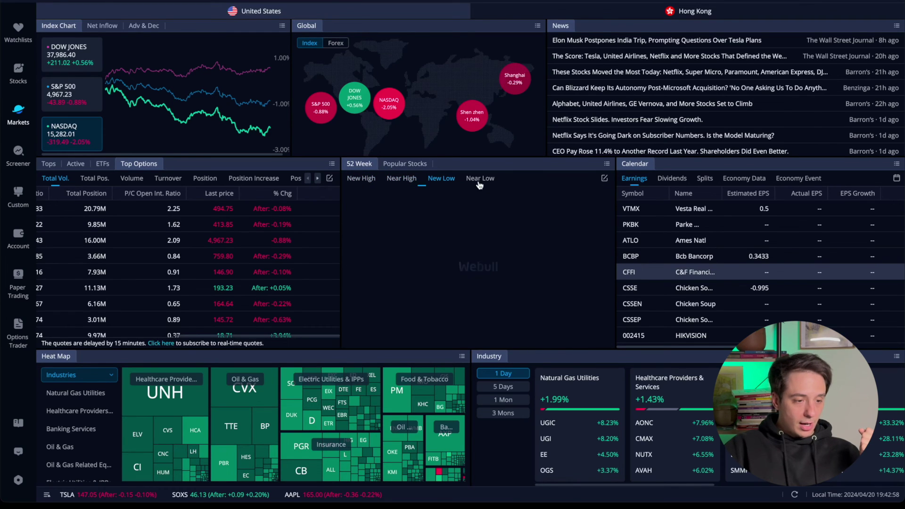
pyautogui.click(480, 179)
pyautogui.click(417, 166)
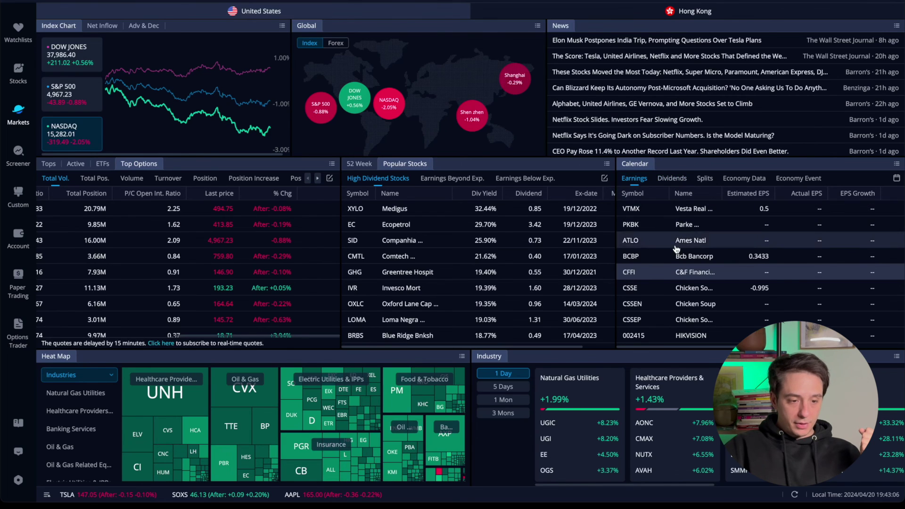
# - View the Dividends and Splits categories of the Calendar widget
pyautogui.click(679, 181)
pyautogui.click(705, 180)
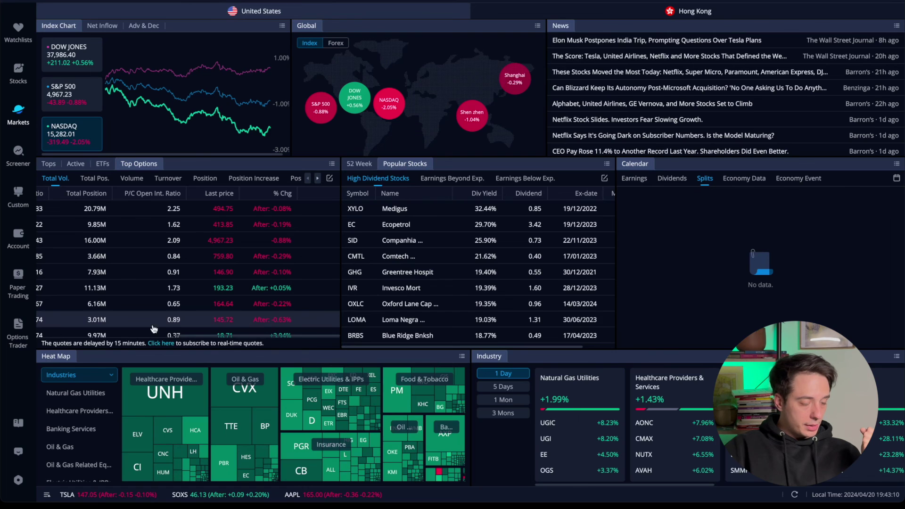
# - Inspect the UNH stock details in the Heat Map and check its available list categories, keeping Industries selected
pyautogui.moveTo(178, 387)
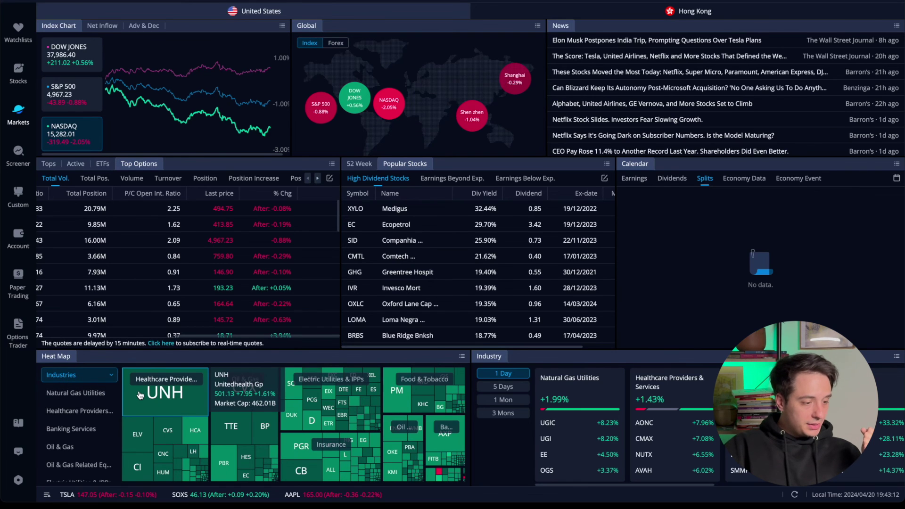
pyautogui.moveTo(148, 441)
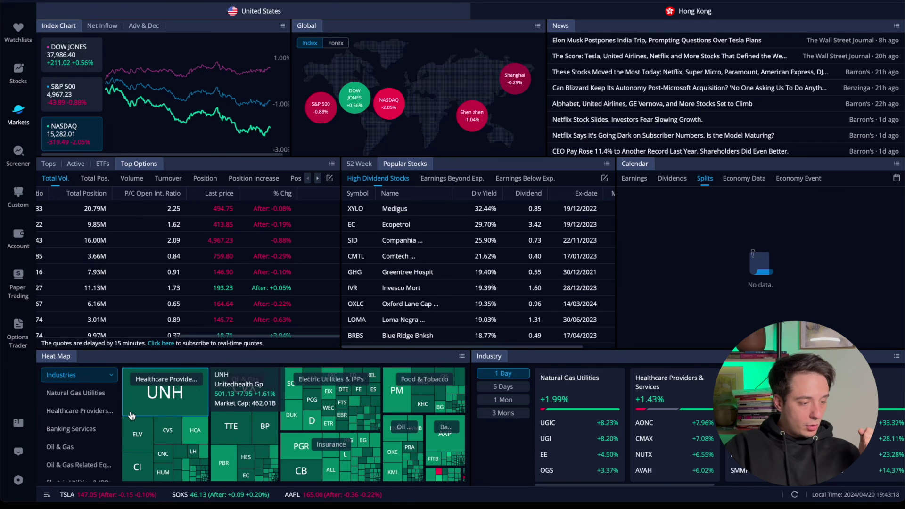
pyautogui.moveTo(189, 421)
pyautogui.click(77, 380)
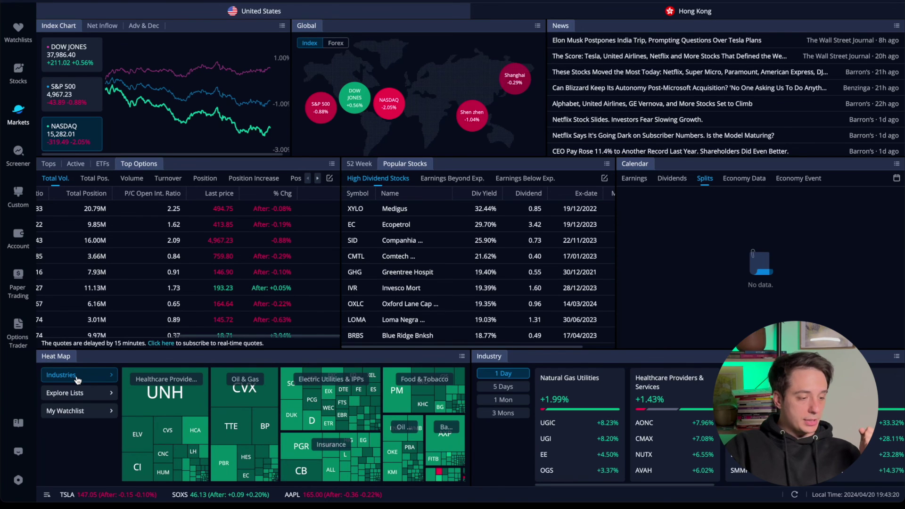
pyautogui.click(102, 377)
pyautogui.click(108, 379)
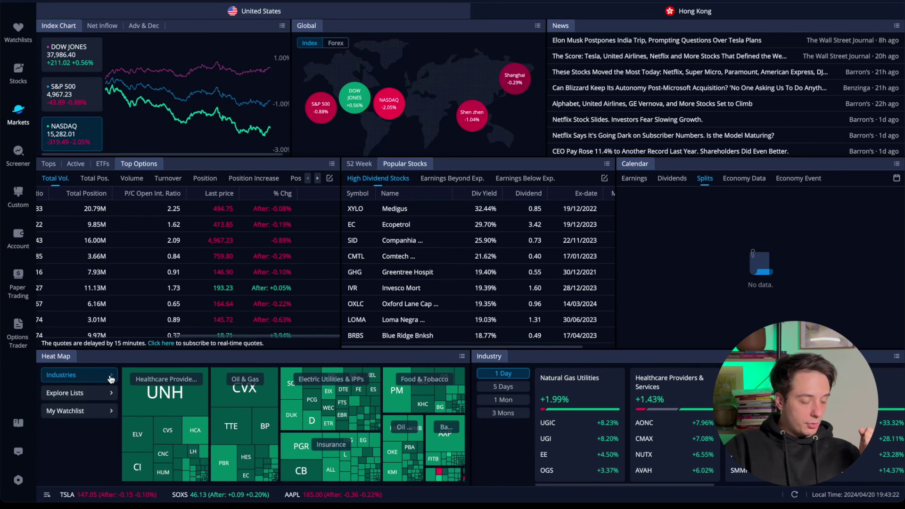
pyautogui.click(108, 379)
pyautogui.click(108, 379)
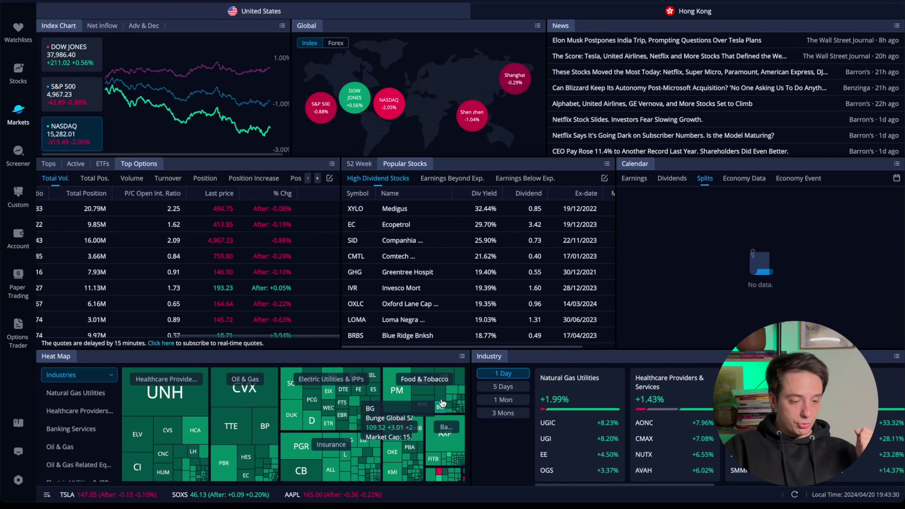
# - View the Industry widget's performance over 1 month and 3 months, leaving the 3-month period selected
pyautogui.click(509, 387)
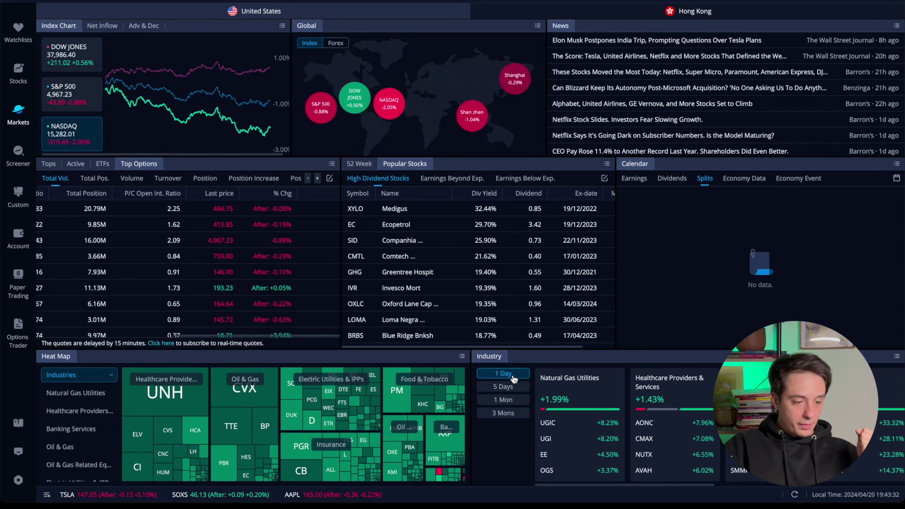
pyautogui.click(513, 405)
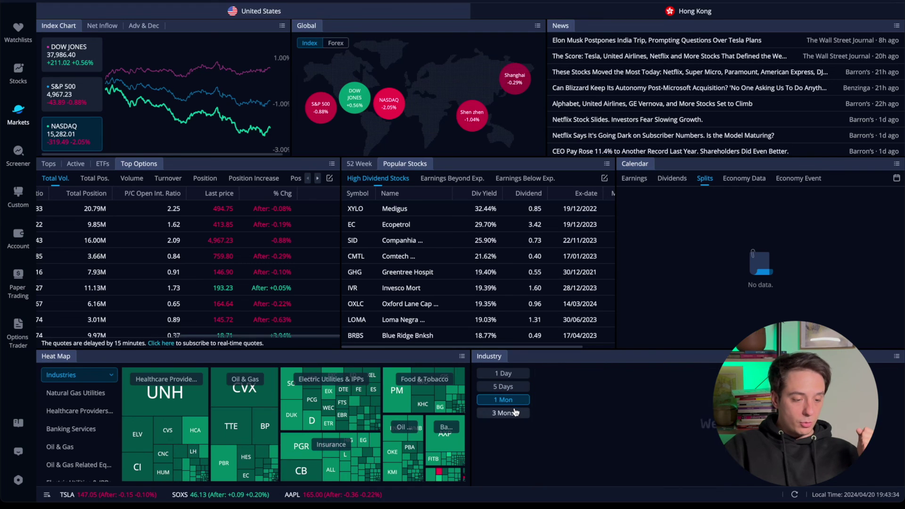
pyautogui.click(517, 415)
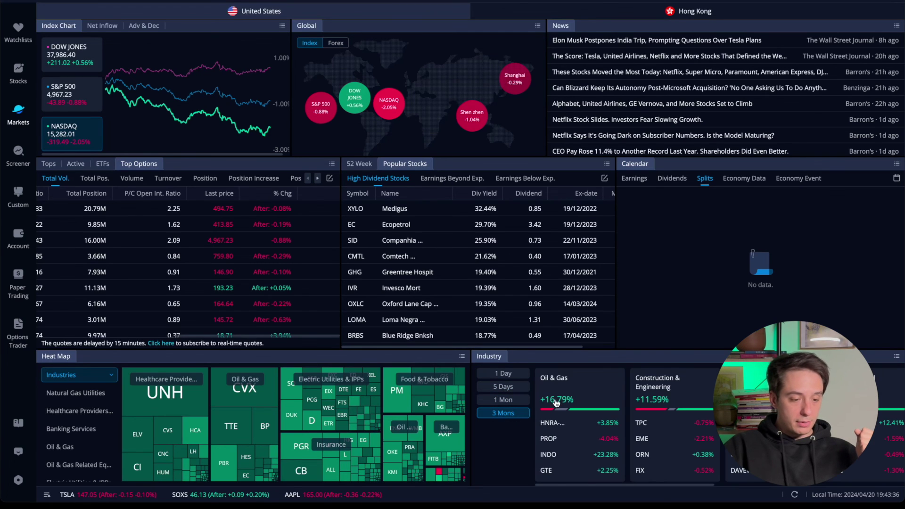